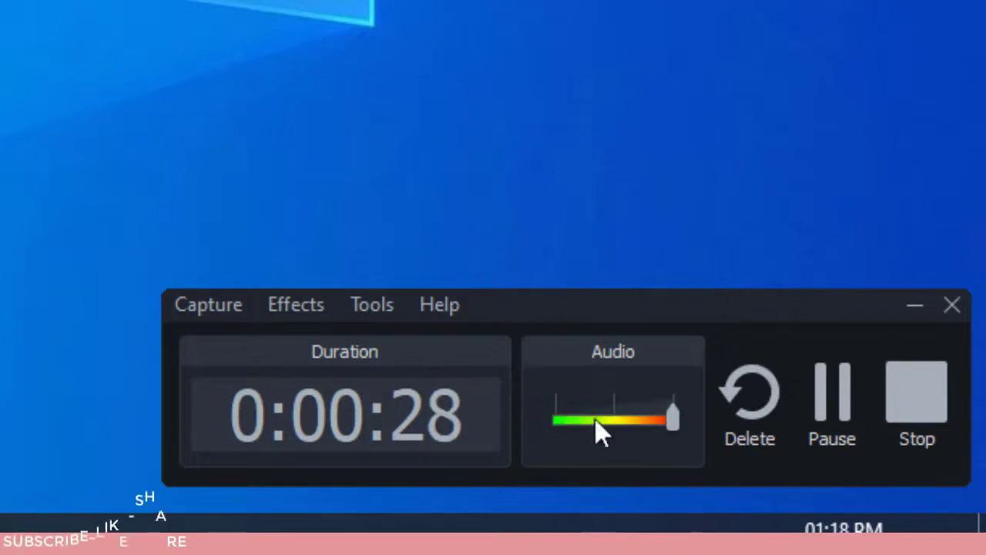
Minimize the recording Recorder toolbar and bring up the empty untitled Camtasia editor project
left_click(916, 305)
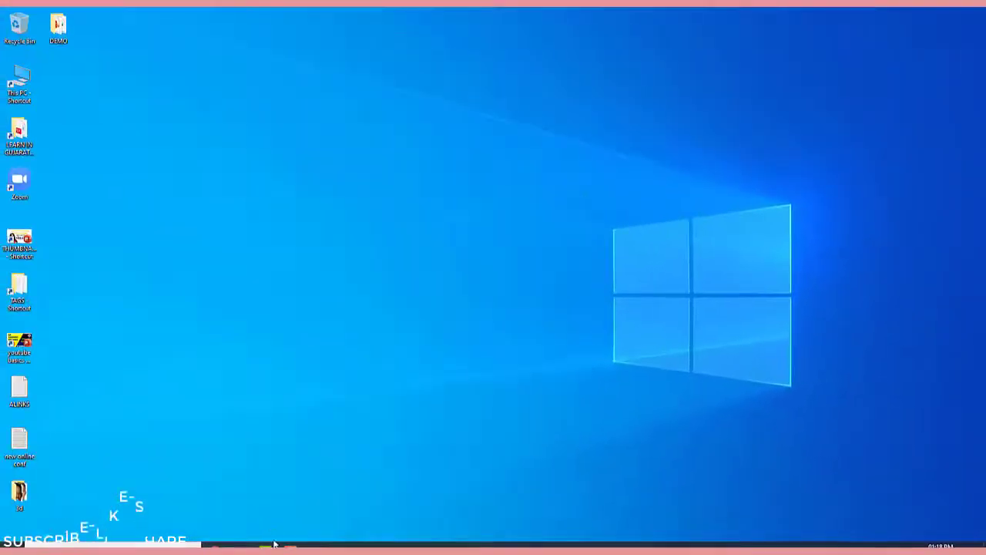
left_click(270, 545)
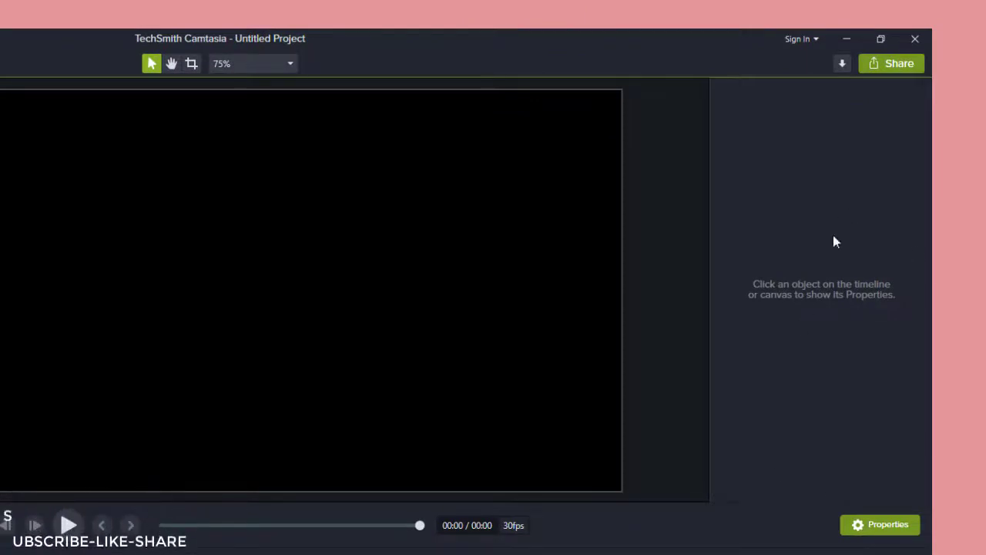
Glance at the Share options, then bring up the Recorder's tools list over the editor
left_click(889, 63)
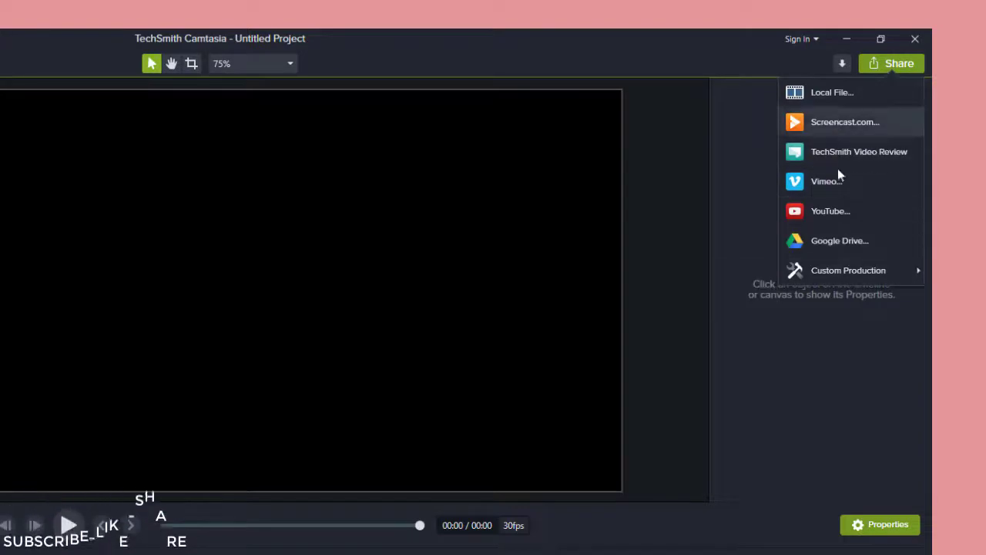
left_click(836, 369)
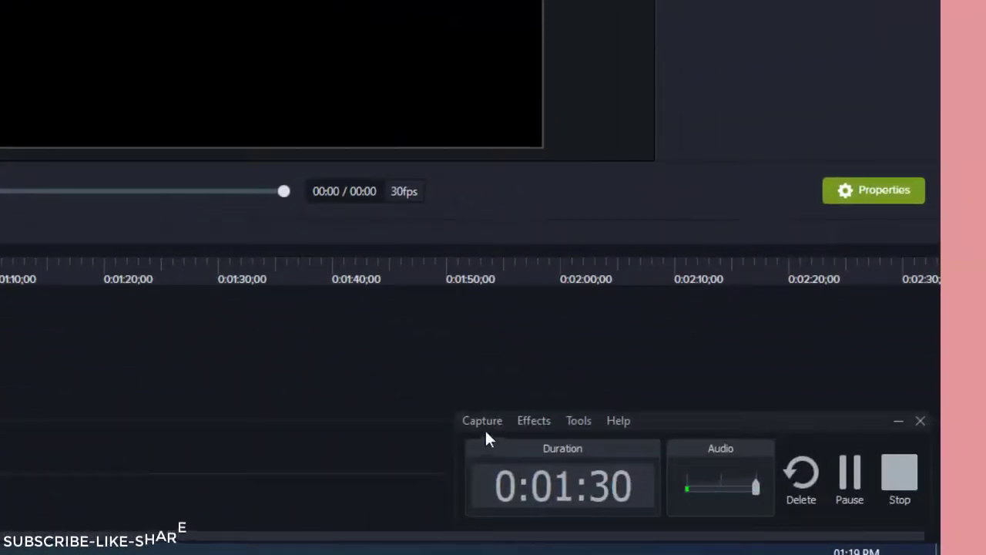
left_click(485, 423)
mouse_move(579, 426)
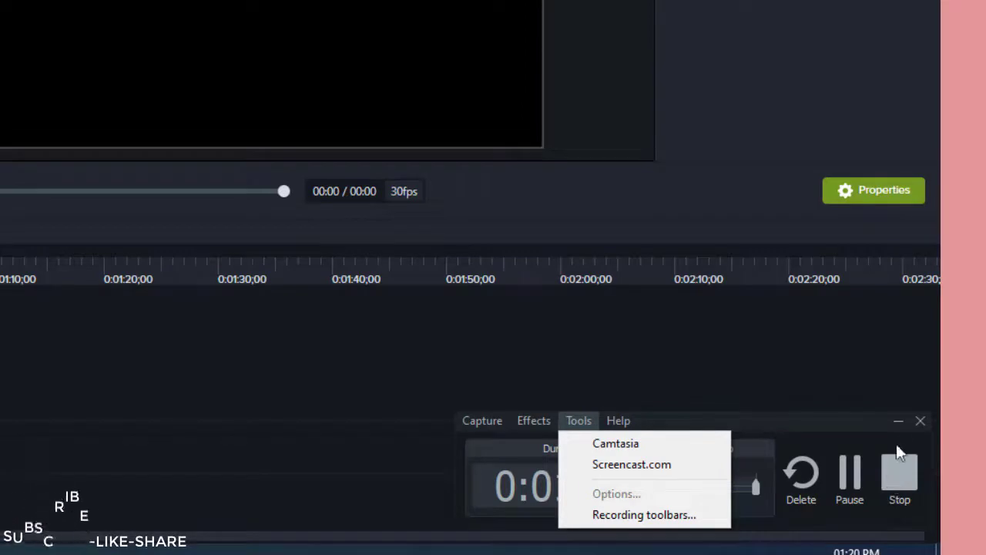
Close the Recorder tools and open Project Settings from the File menu, past Import and Export
left_click(897, 420)
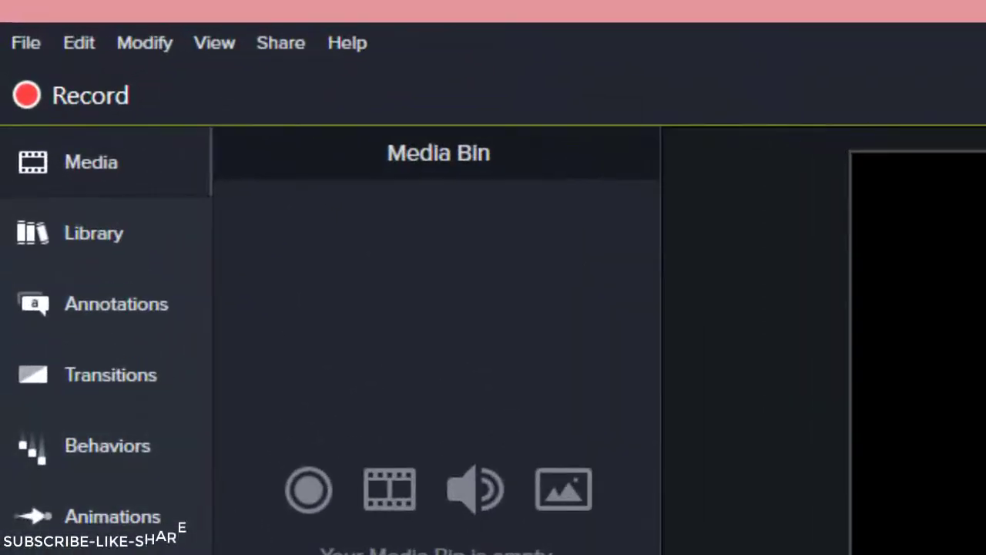
left_click(22, 45)
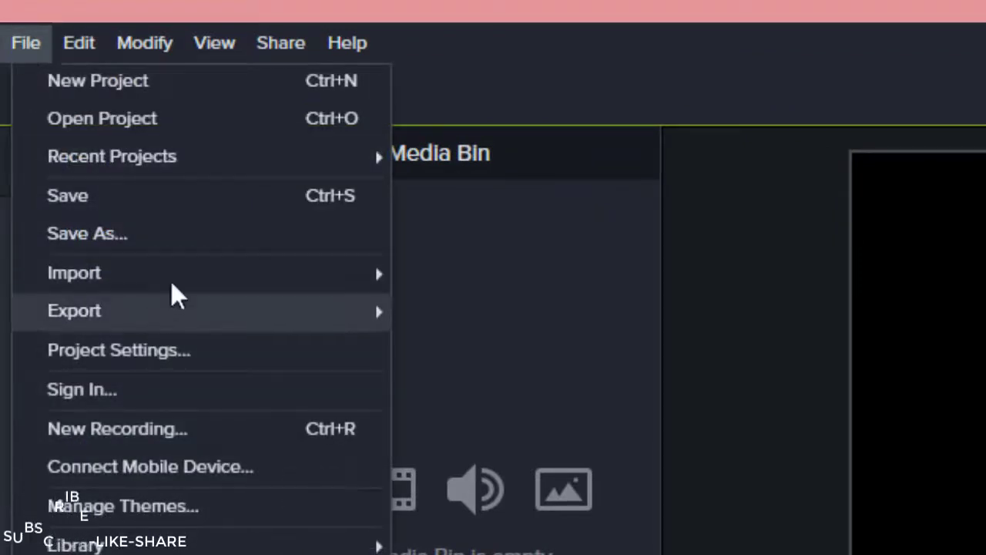
mouse_move(175, 276)
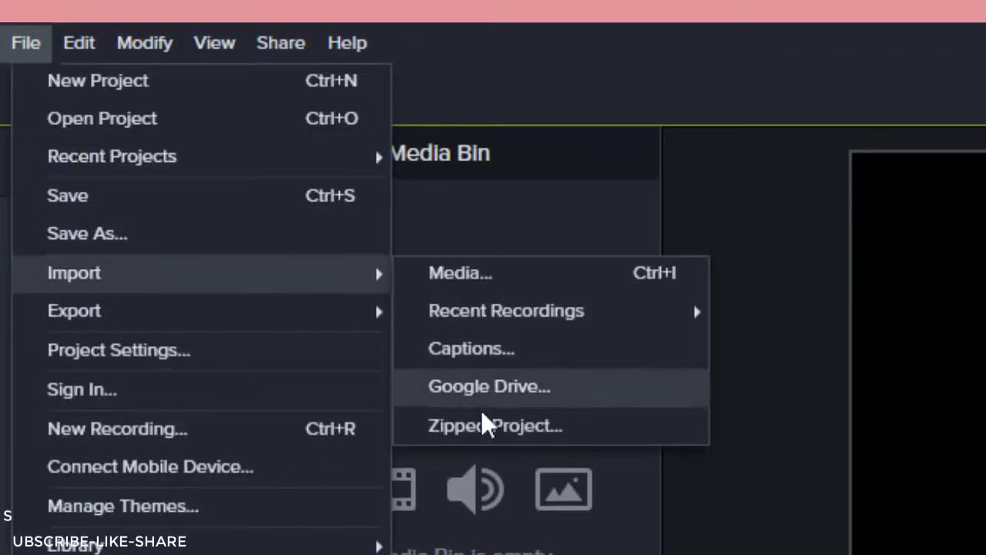
mouse_move(295, 316)
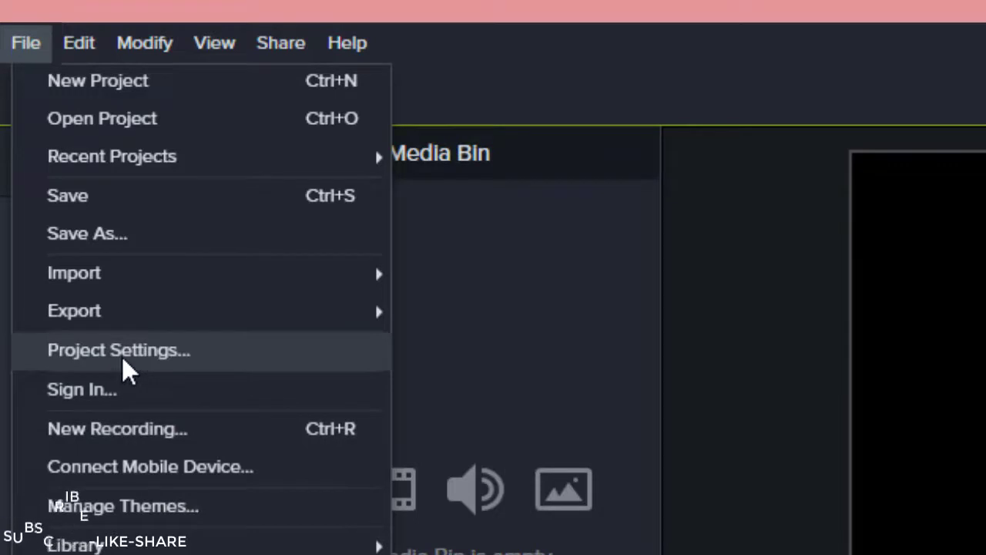
left_click(122, 356)
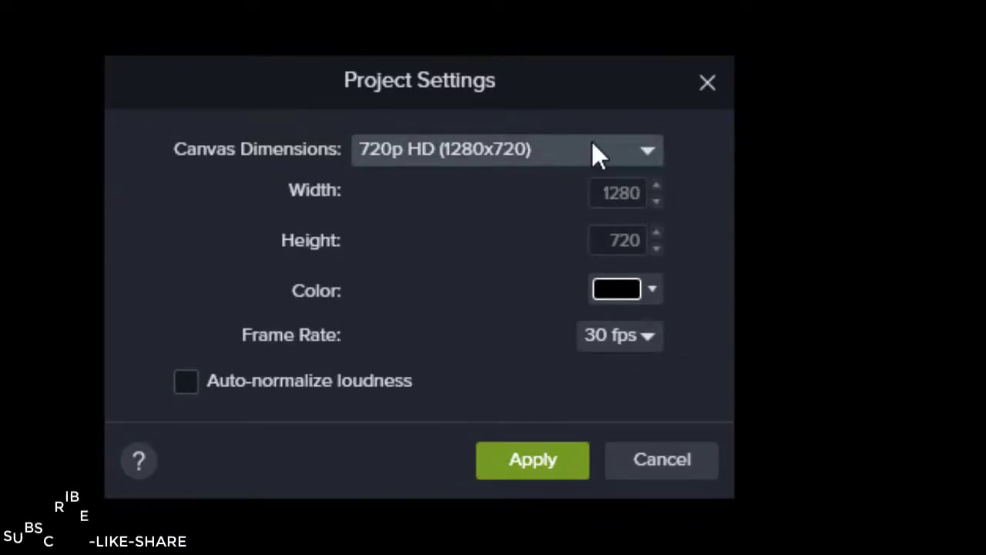
Give the project a light pink canvas, keeping 720p HD size and 30 fps, and apply
left_click(647, 152)
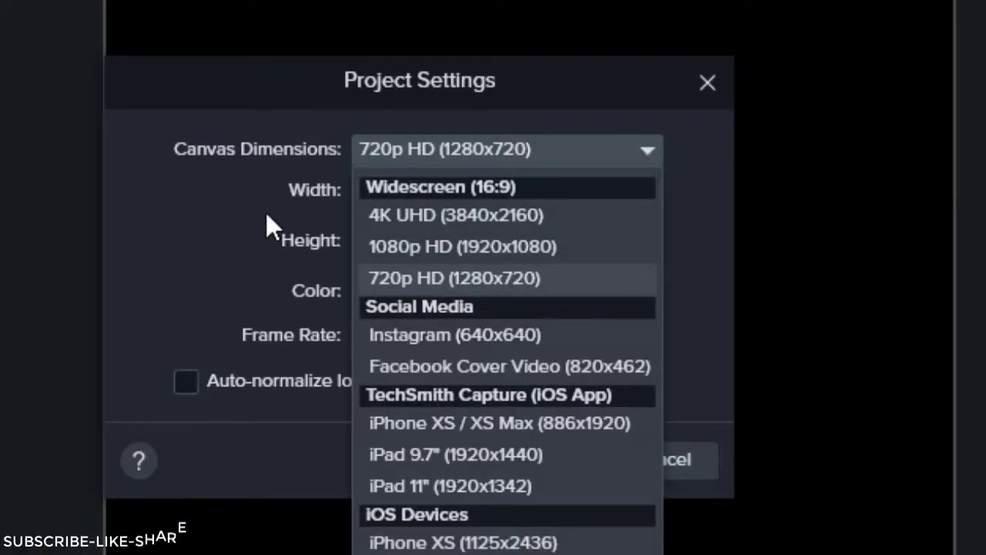
left_click(266, 212)
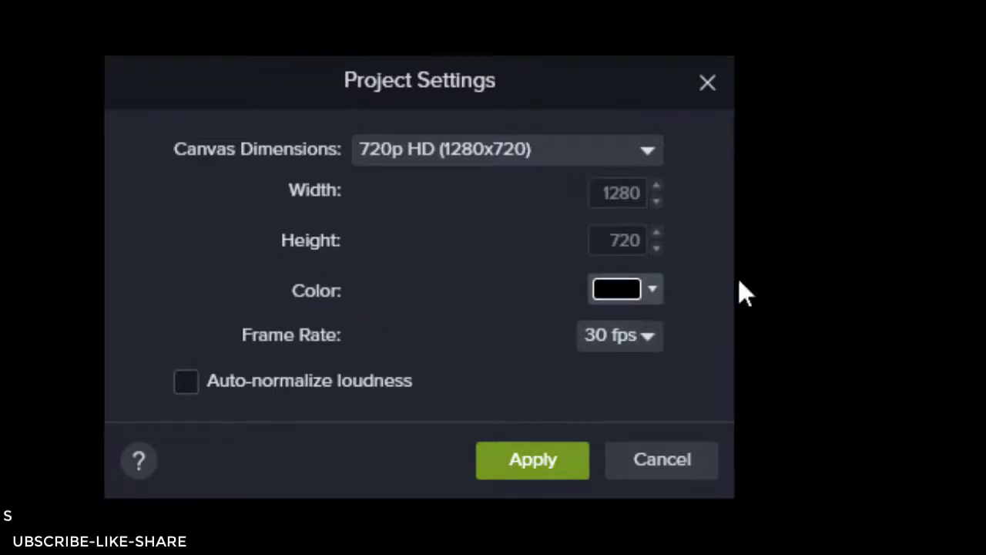
left_click(656, 293)
left_click(552, 486)
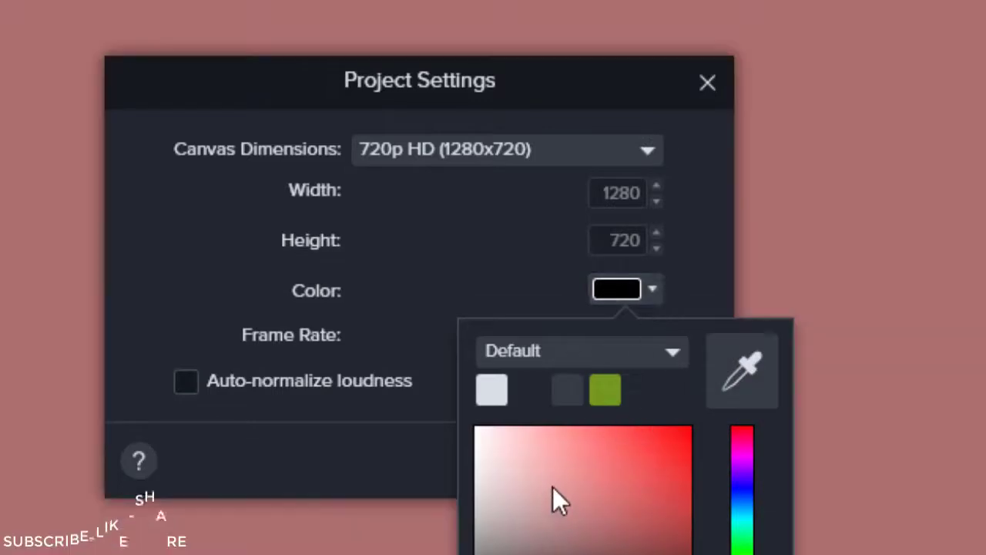
left_click_drag(552, 486, 546, 415)
left_click(552, 489)
left_click(412, 335)
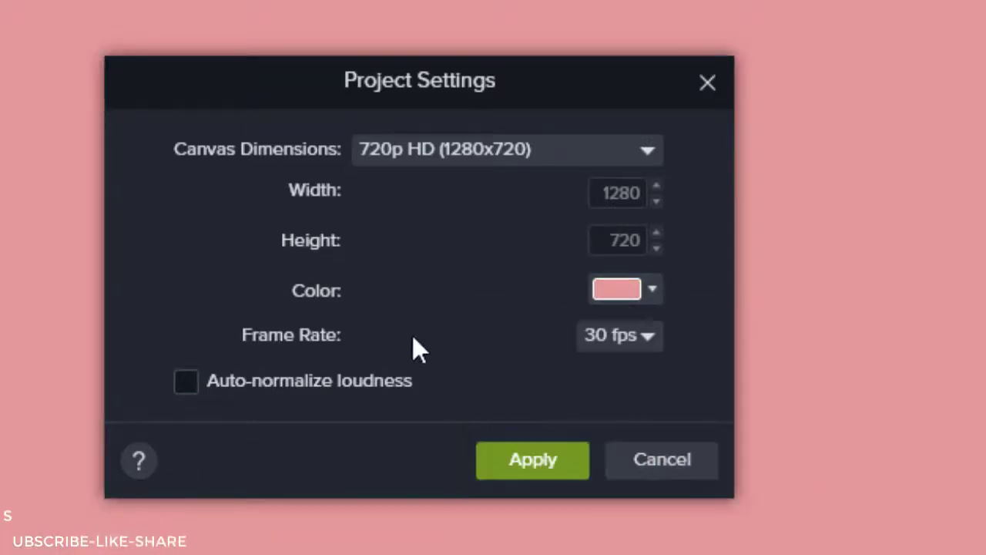
left_click(649, 339)
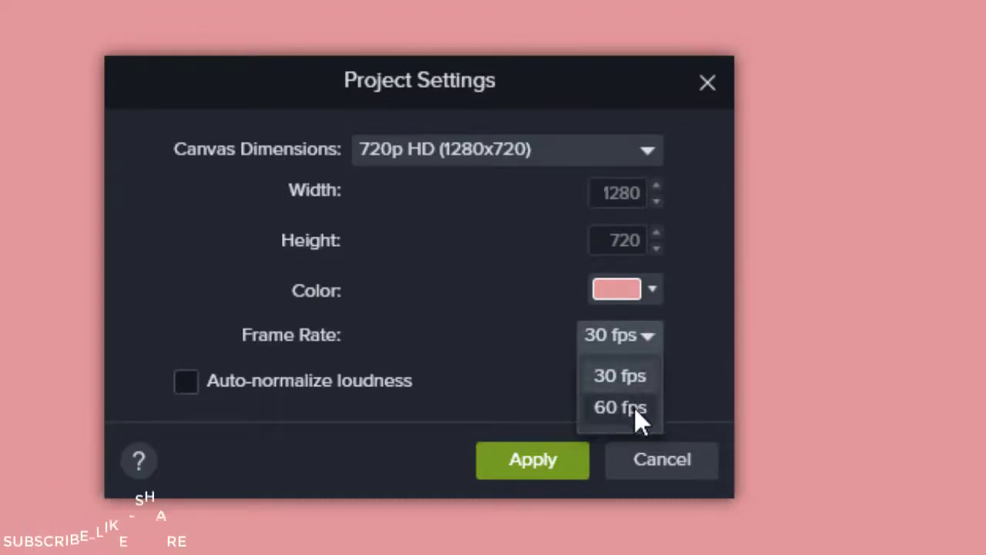
left_click(709, 368)
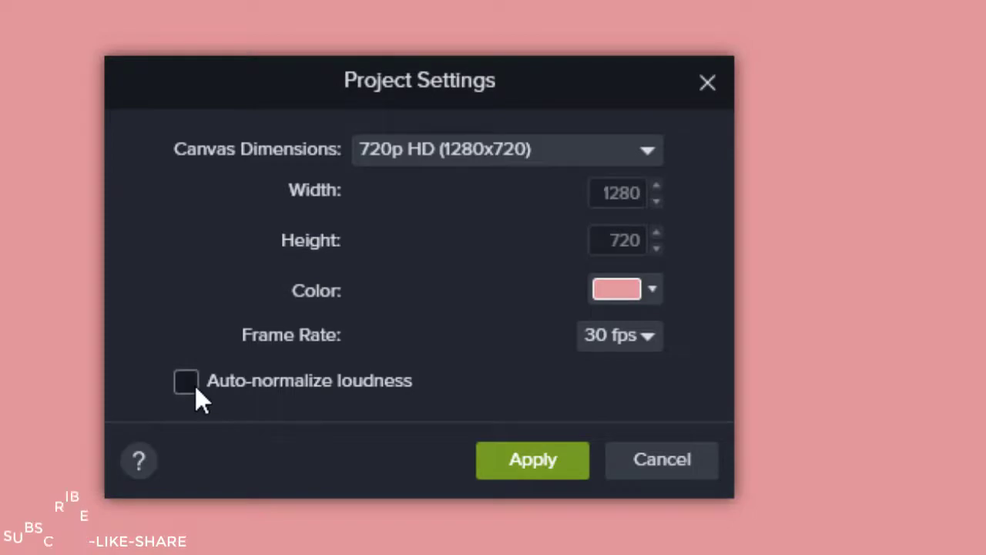
left_click(544, 460)
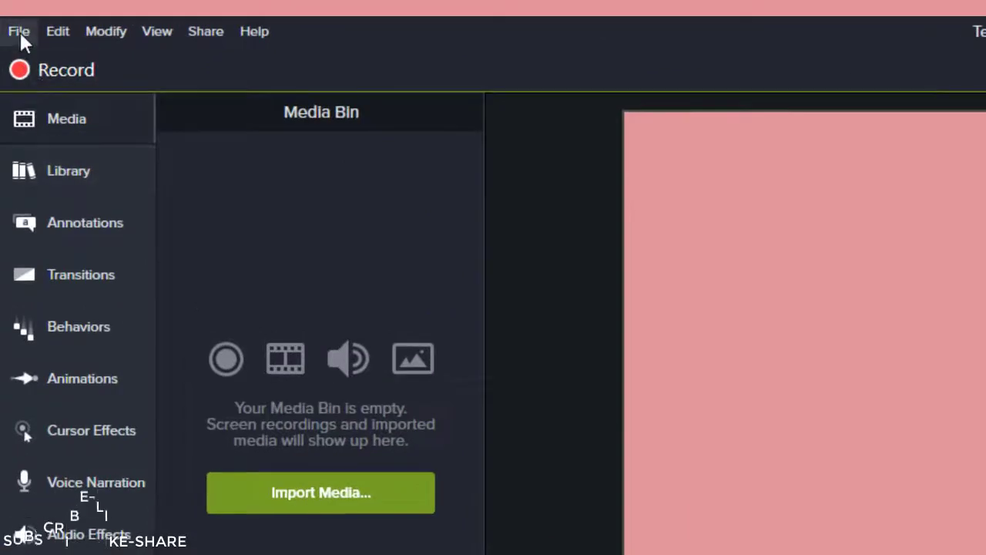
left_click(8, 14)
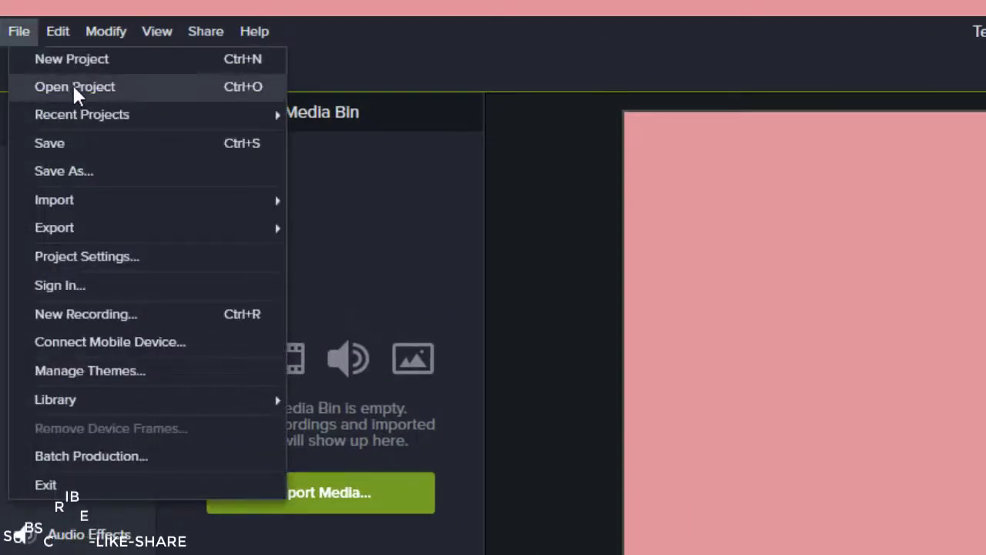
mouse_move(98, 114)
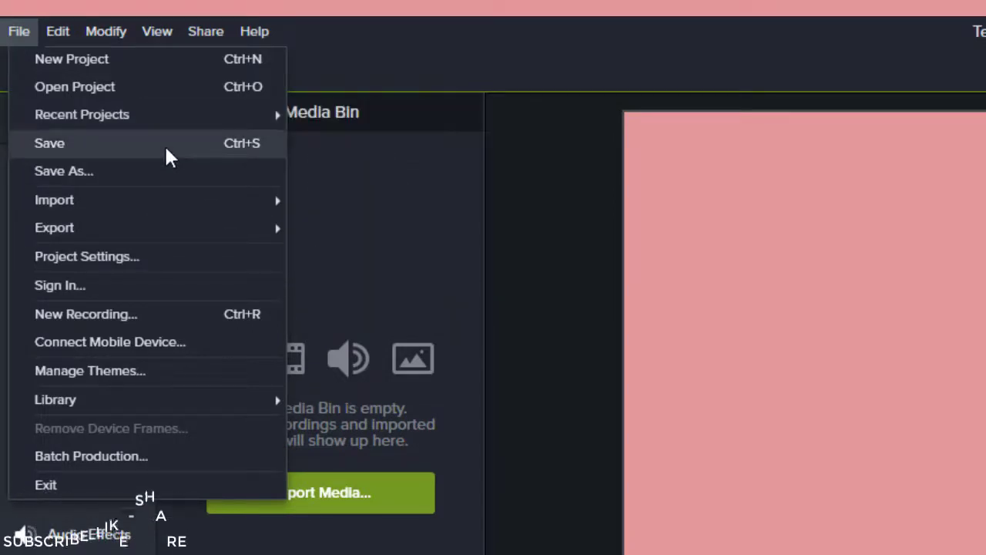
left_click(118, 148)
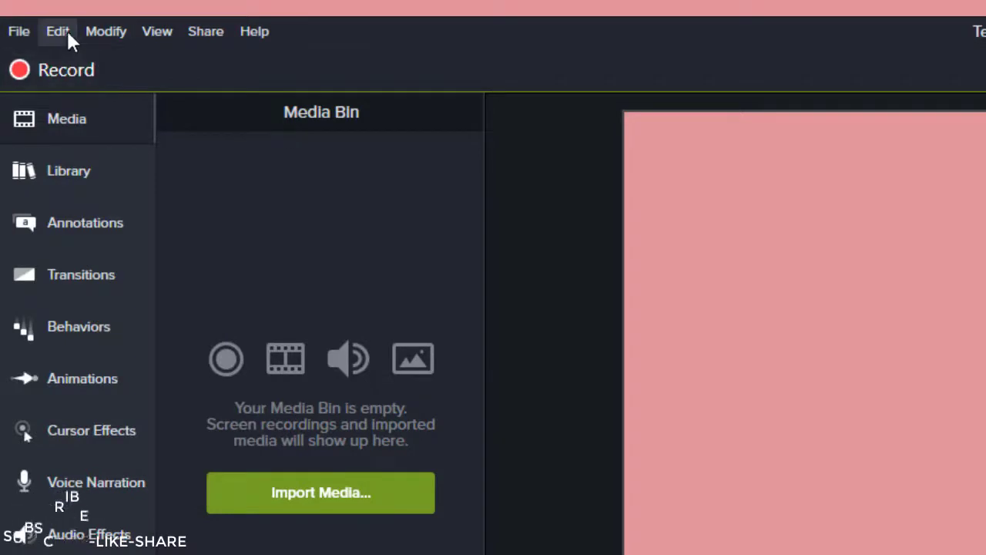
left_click(66, 31)
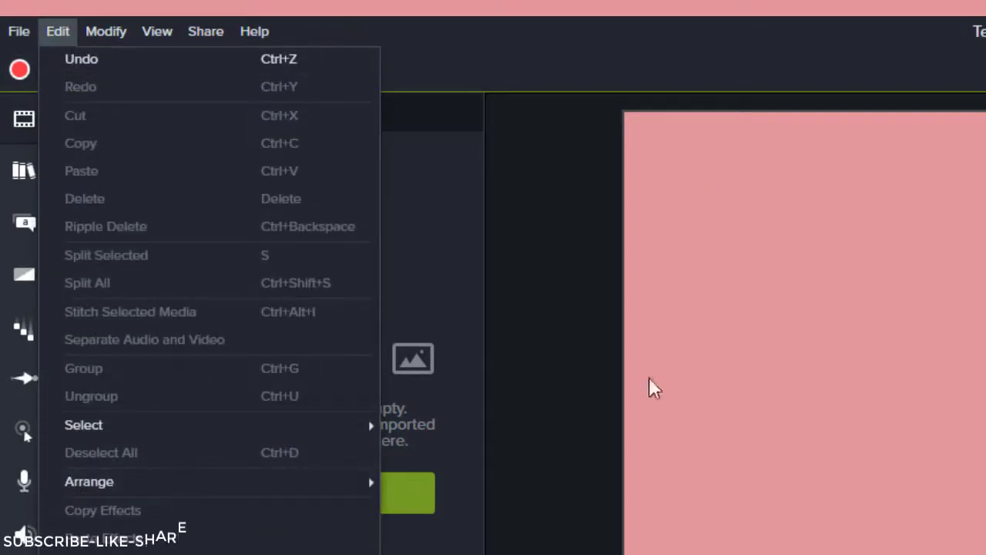
left_click(103, 38)
left_click(105, 31)
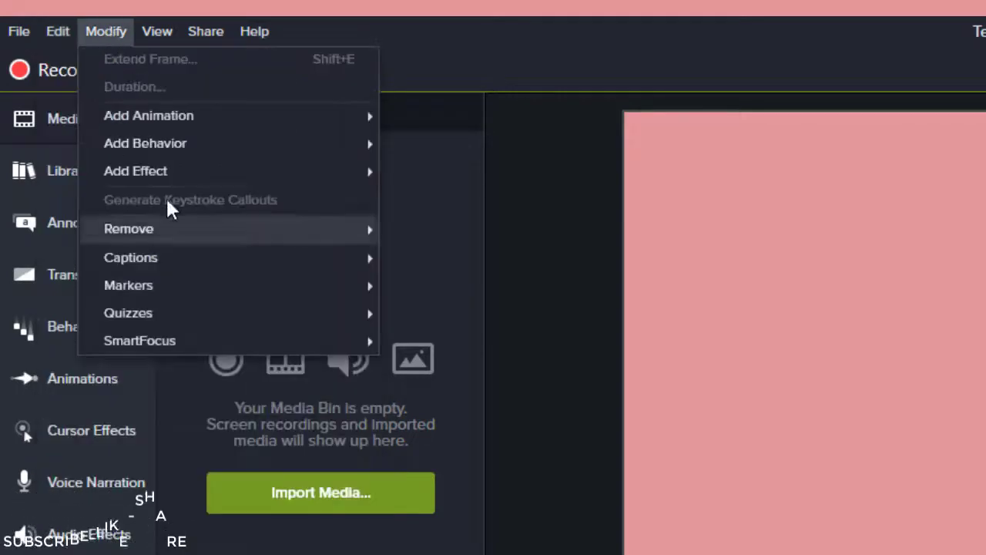
mouse_move(165, 23)
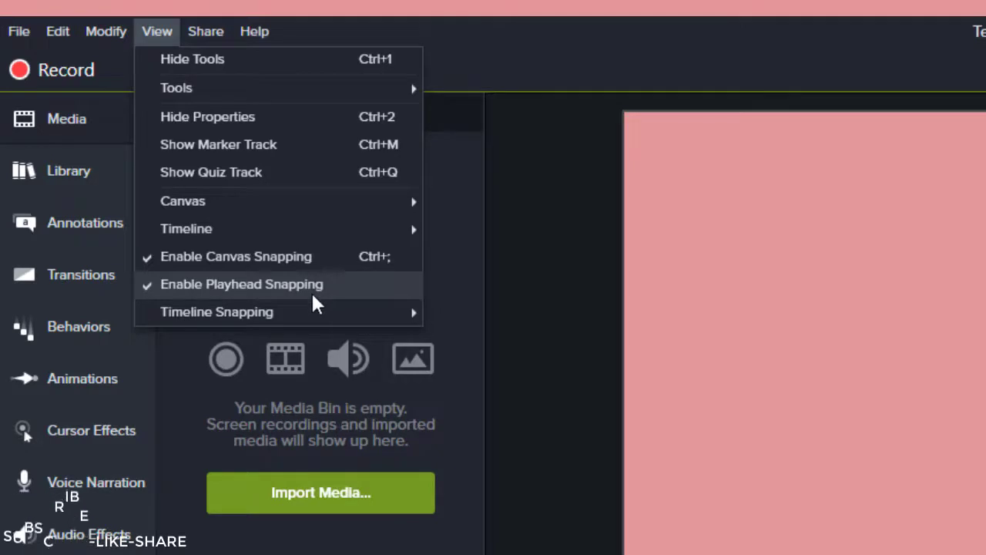
mouse_move(207, 45)
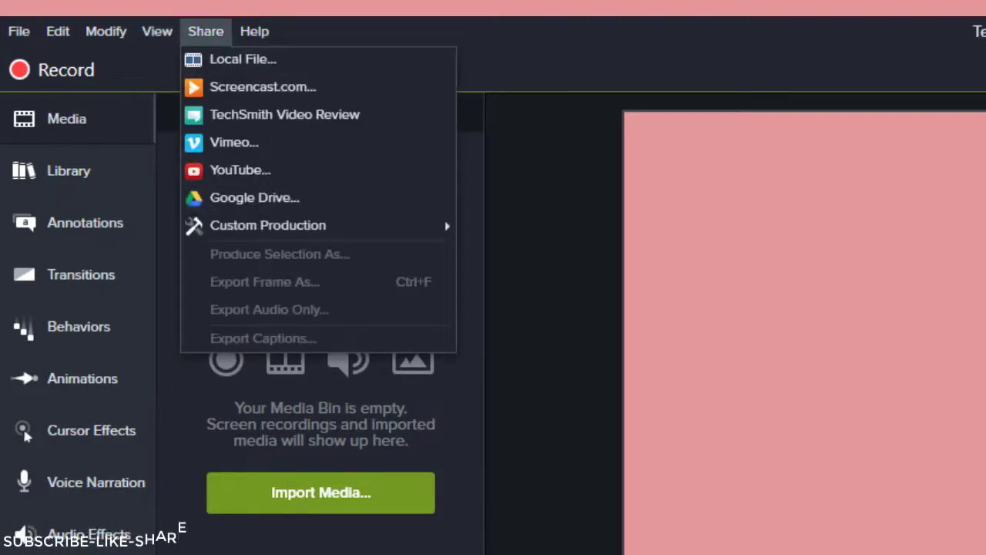
key("Escape")
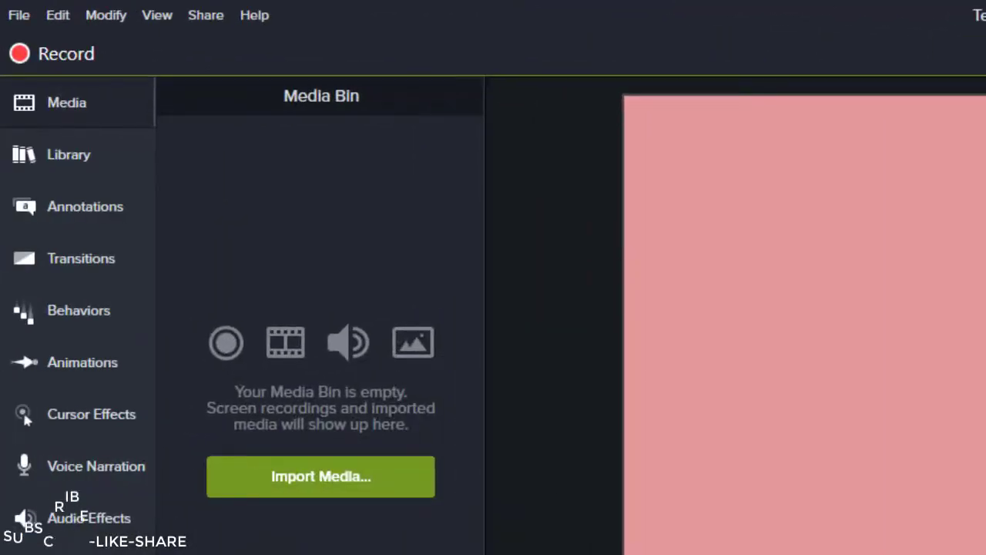
In the Library, expand Icons and then the Education folder to list its icon assets
left_click(50, 154)
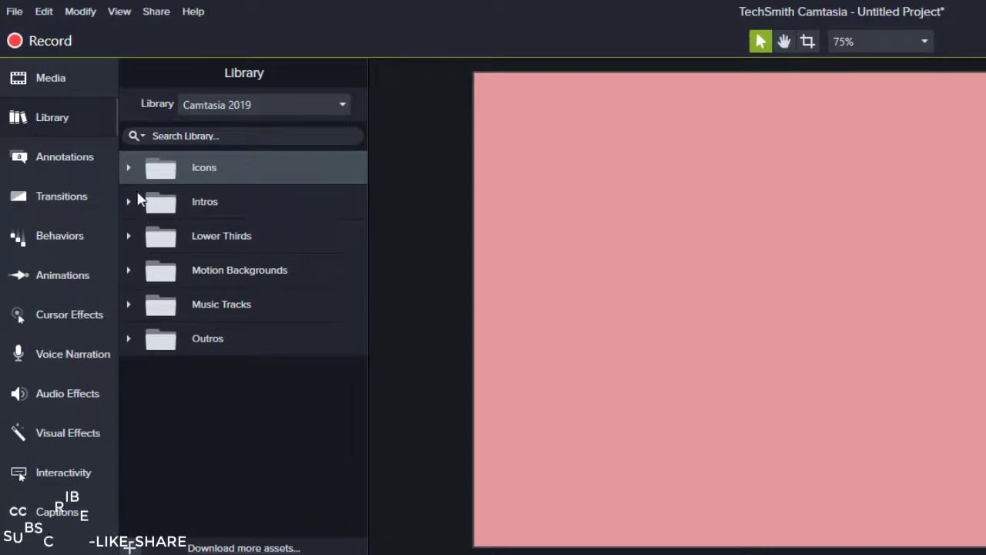
left_click(129, 168)
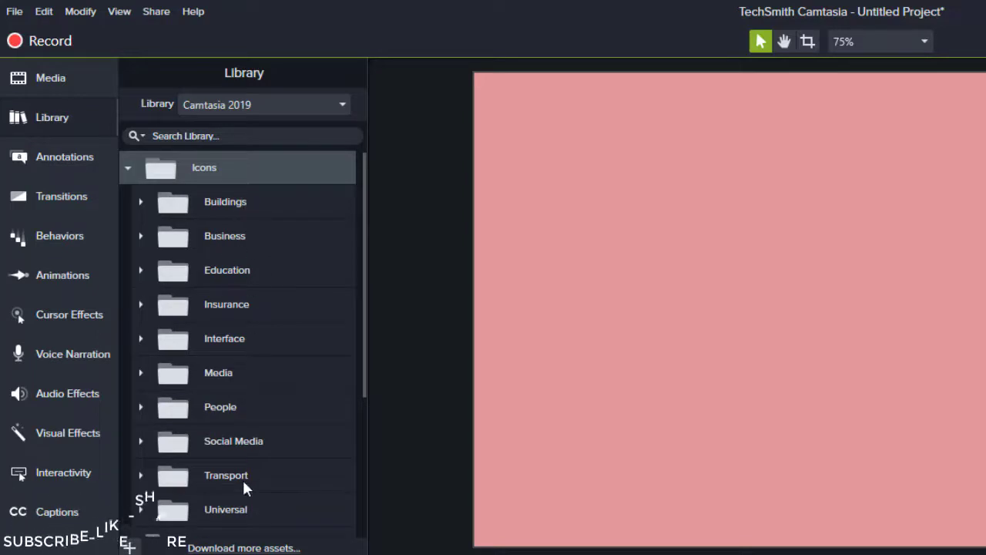
left_click(140, 270)
scroll(270, 323, "down", 2)
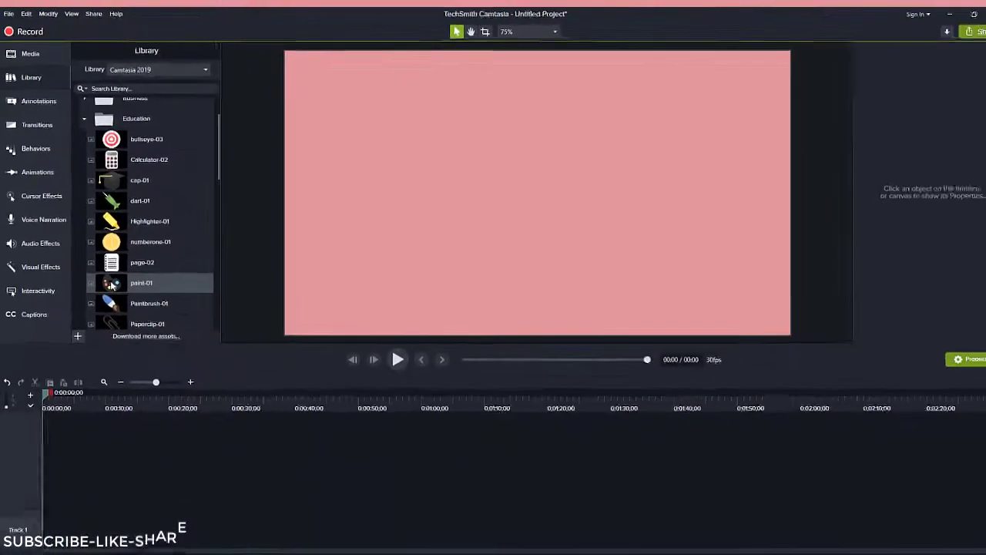
Add paint-01, shrink it to 18.4% in the canvas's bottom-left corner, and add Paintbrush-01 on Track 3
mouse_move(112, 285)
left_mouse_down()
mouse_move(139, 316)
mouse_move(175, 493)
mouse_move(170, 474)
left_mouse_up()
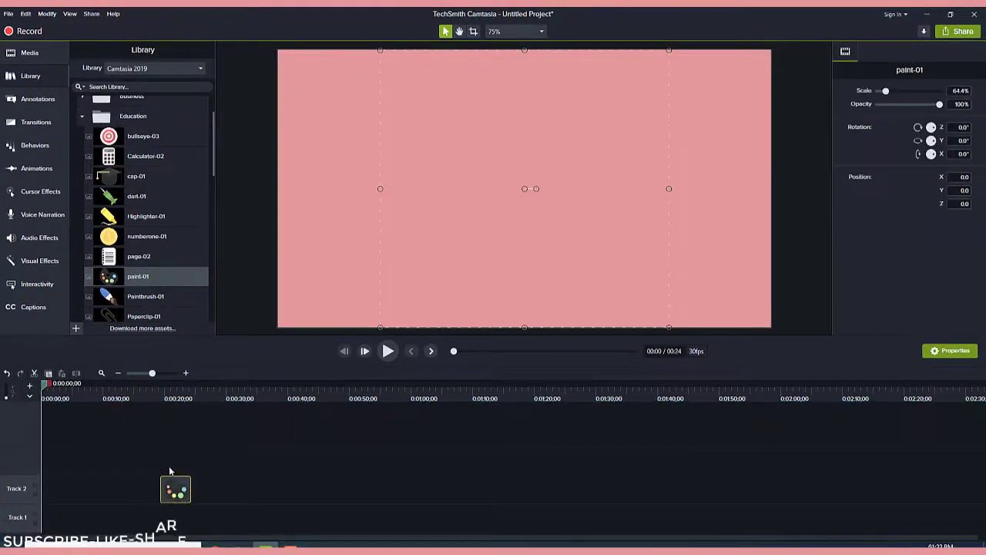
left_click(171, 394)
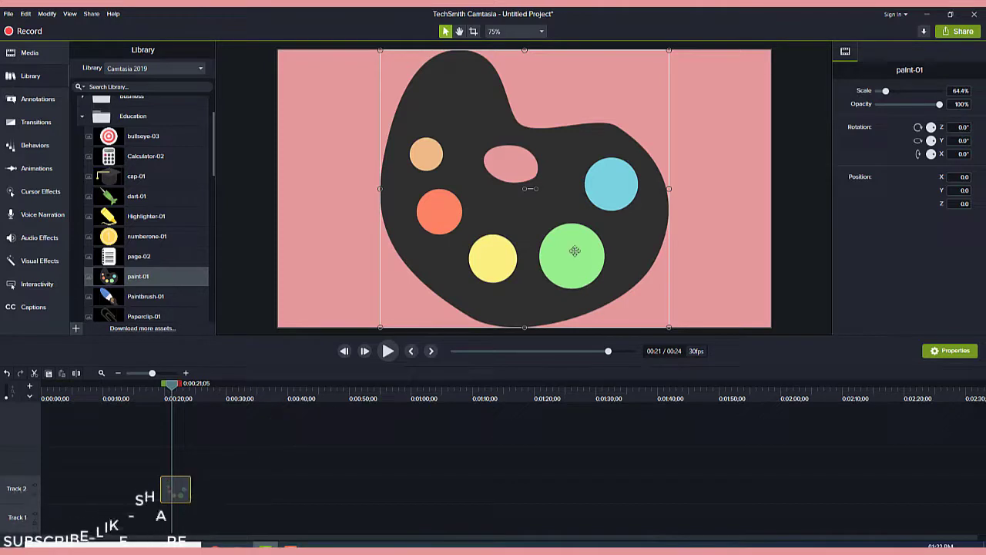
mouse_move(576, 244)
left_mouse_down()
mouse_move(539, 248)
mouse_move(575, 250)
mouse_move(539, 238)
mouse_move(570, 241)
left_mouse_up()
left_click_drag(627, 327, 353, 296)
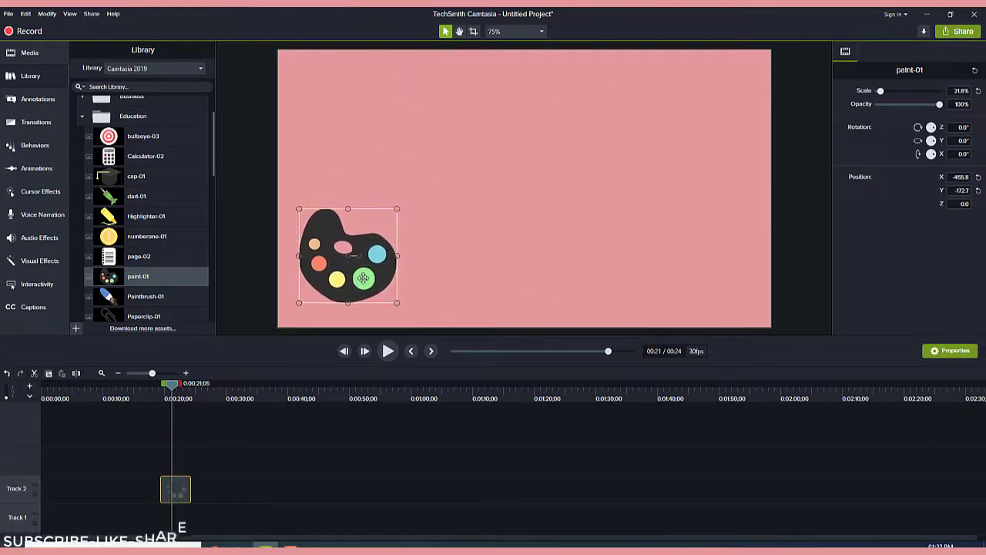
left_click_drag(395, 210, 379, 223)
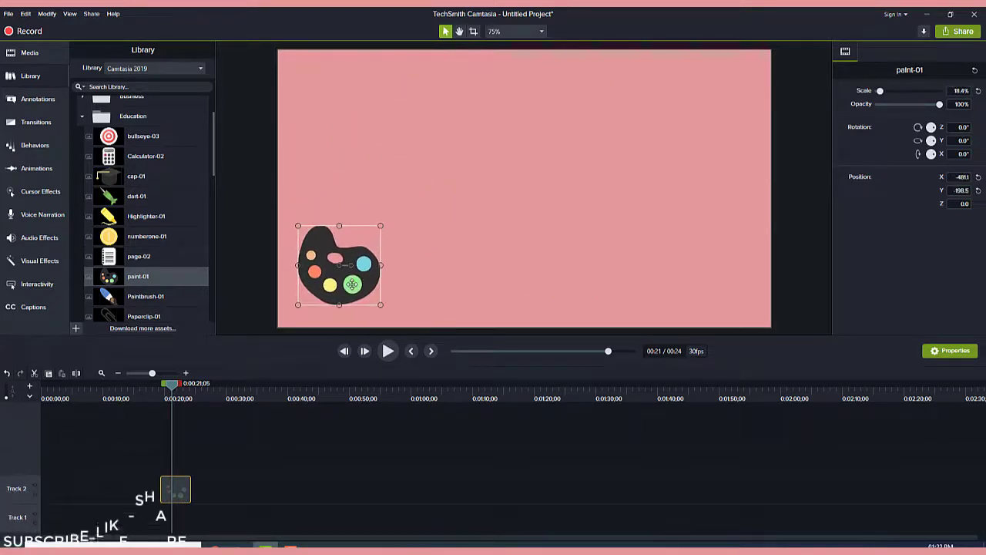
left_click_drag(350, 282, 351, 295)
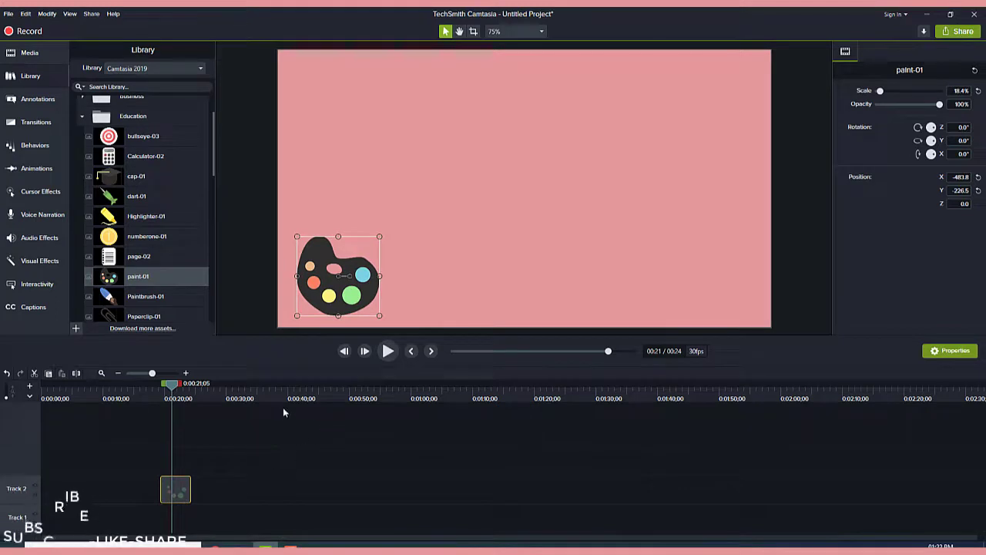
mouse_move(91, 302)
left_mouse_down()
mouse_move(81, 306)
mouse_move(119, 377)
mouse_move(182, 465)
mouse_move(175, 454)
left_mouse_up()
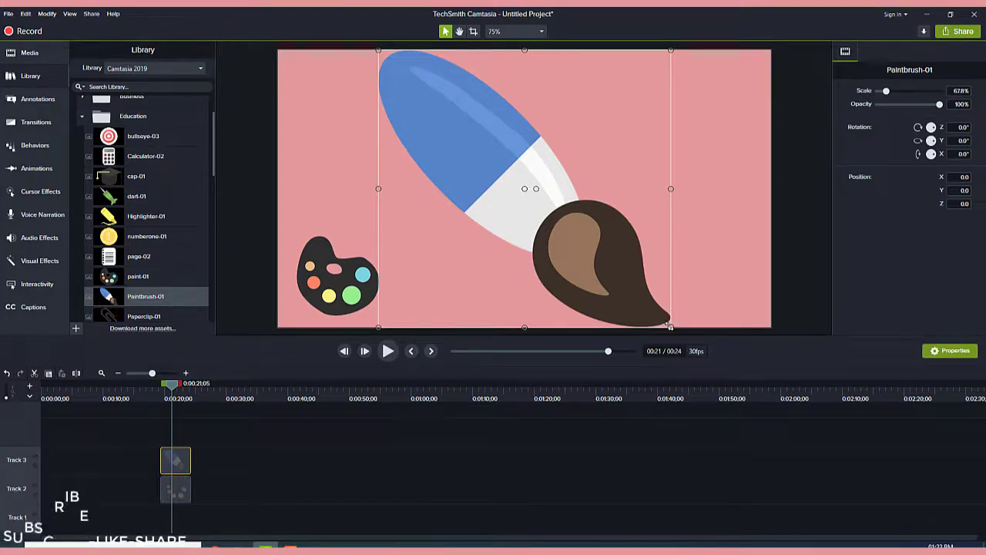
Shrink Paintbrush-01 to 21.6%, and add numberone-01 on Track 4 scaled to 21% beside it
mouse_move(670, 327)
left_mouse_down()
mouse_move(471, 137)
mouse_move(498, 276)
mouse_move(483, 299)
left_mouse_up()
left_click_drag(109, 235, 192, 432)
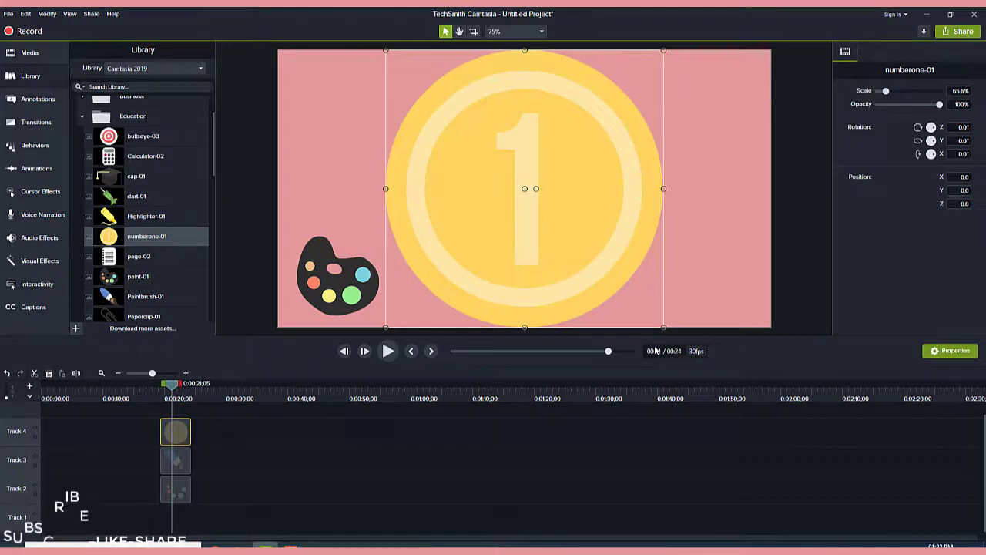
left_click_drag(663, 327, 577, 295)
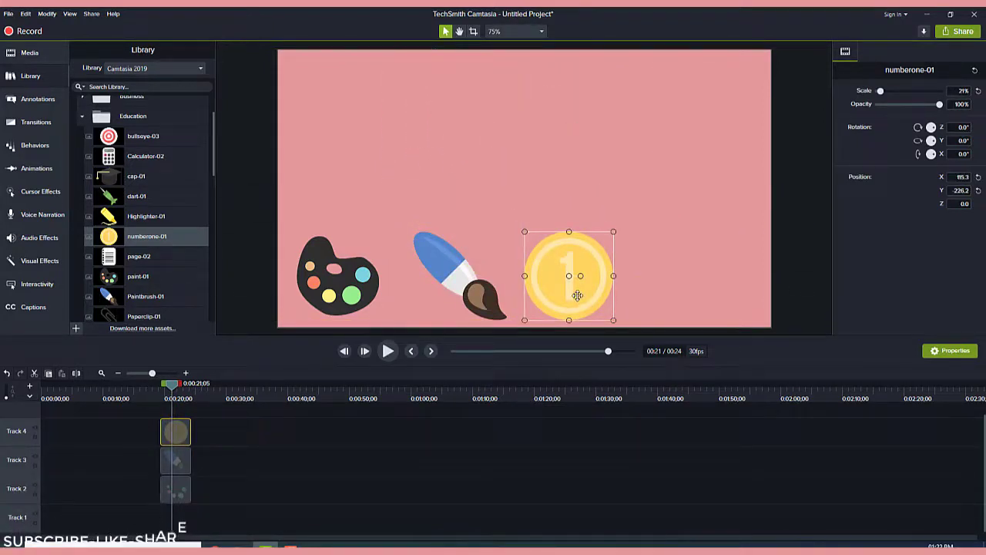
left_click(185, 462)
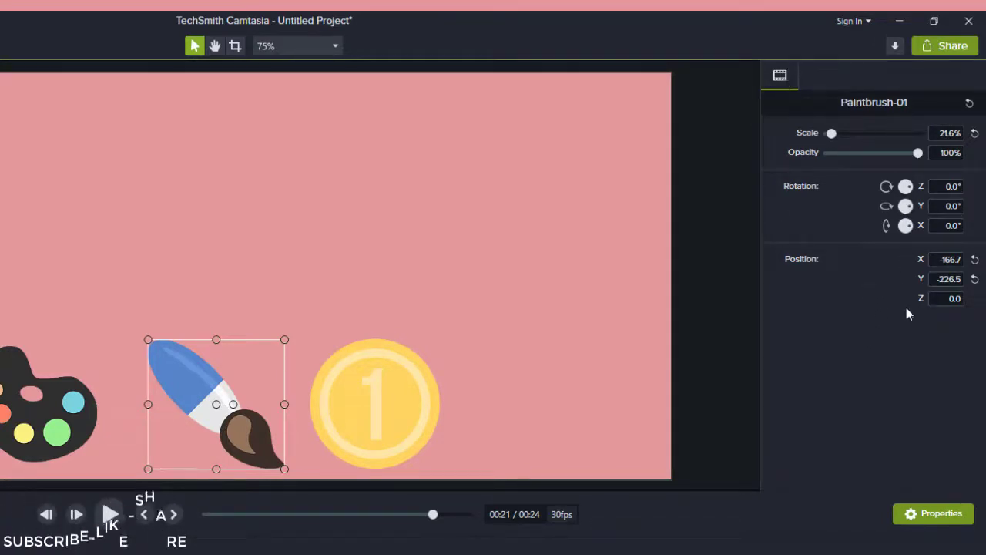
Enlarge Paintbrush-01 to 25.8%, raise it between palette and coin, and rotate it bristles-up
mouse_move(831, 135)
left_mouse_down()
mouse_move(841, 133)
mouse_move(832, 134)
left_mouse_up()
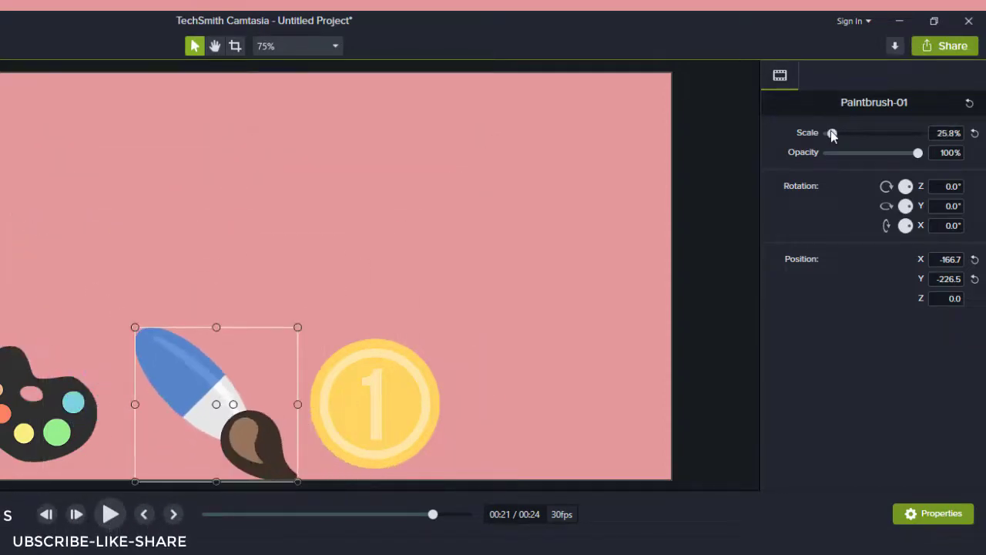
mouse_move(917, 153)
left_mouse_down()
mouse_move(830, 165)
mouse_move(923, 167)
left_mouse_up()
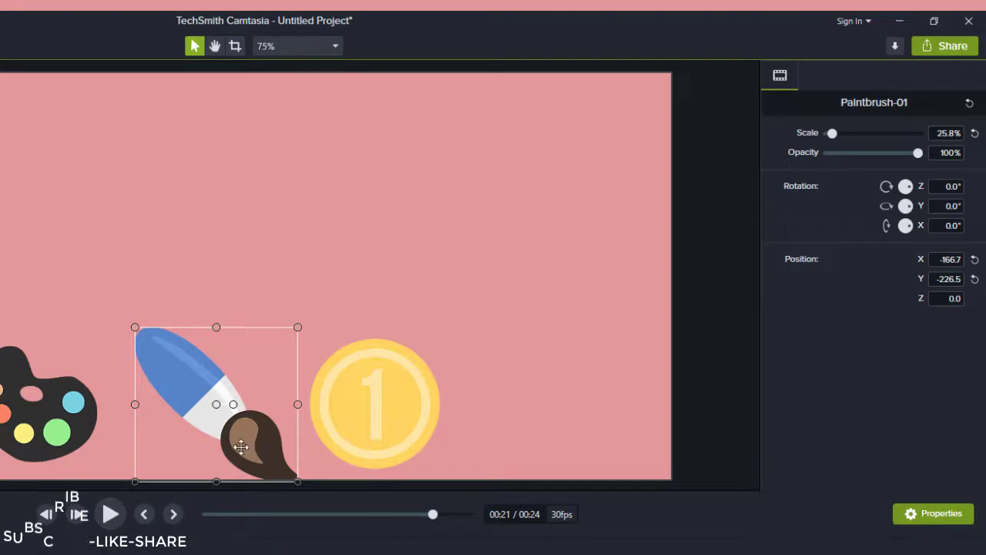
mouse_move(244, 456)
left_mouse_down()
mouse_move(297, 295)
mouse_move(288, 312)
mouse_move(234, 299)
mouse_move(259, 347)
mouse_move(247, 350)
mouse_move(230, 392)
left_mouse_up()
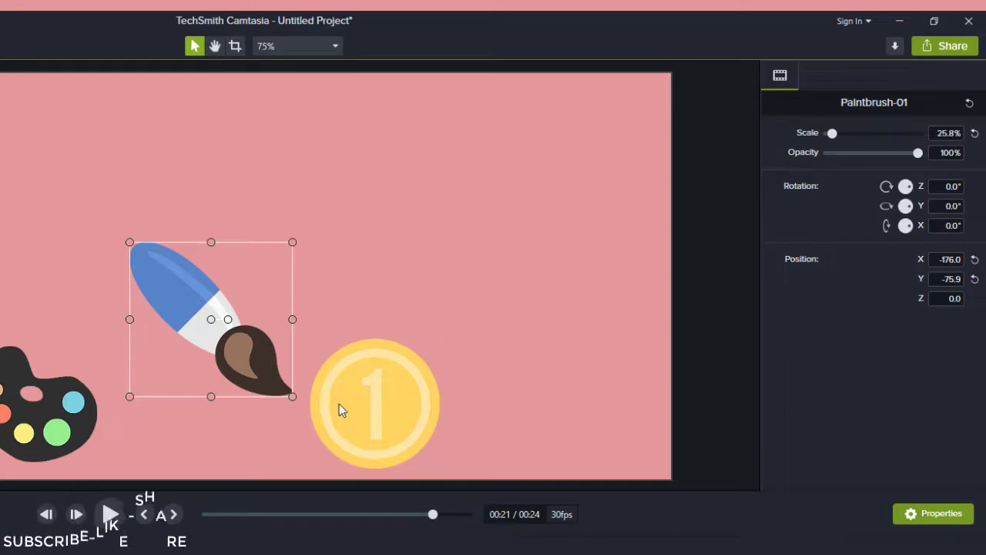
mouse_move(229, 319)
left_mouse_down()
mouse_move(208, 337)
mouse_move(204, 303)
mouse_move(225, 328)
mouse_move(195, 314)
mouse_move(344, 305)
mouse_move(241, 299)
mouse_move(237, 354)
left_mouse_up()
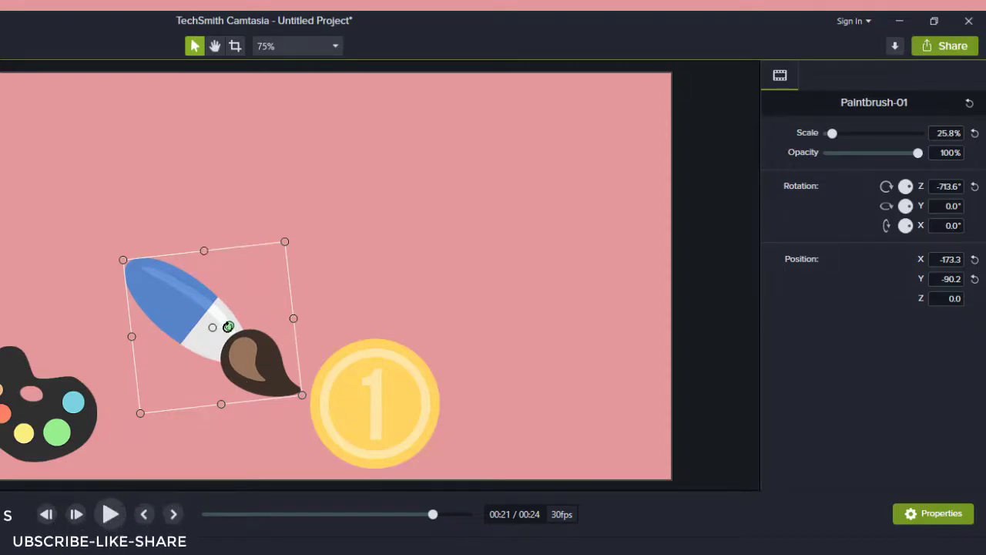
mouse_move(228, 326)
left_mouse_down()
mouse_move(208, 343)
mouse_move(194, 323)
mouse_move(214, 306)
mouse_move(231, 348)
mouse_move(204, 342)
mouse_move(199, 317)
left_mouse_up()
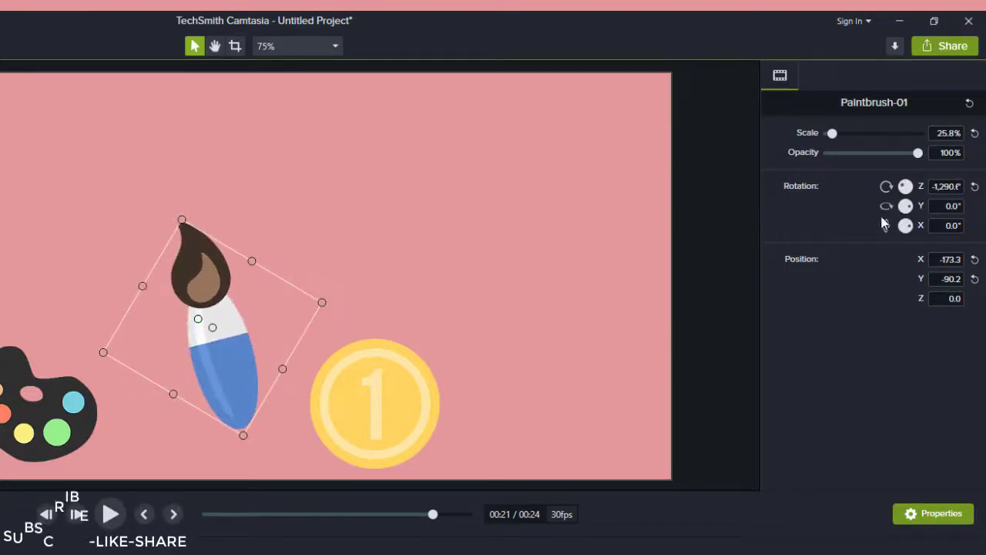
Try Y rotations of 90° and 40° on the brush, then reset Y rotation to 0°
left_click(949, 206)
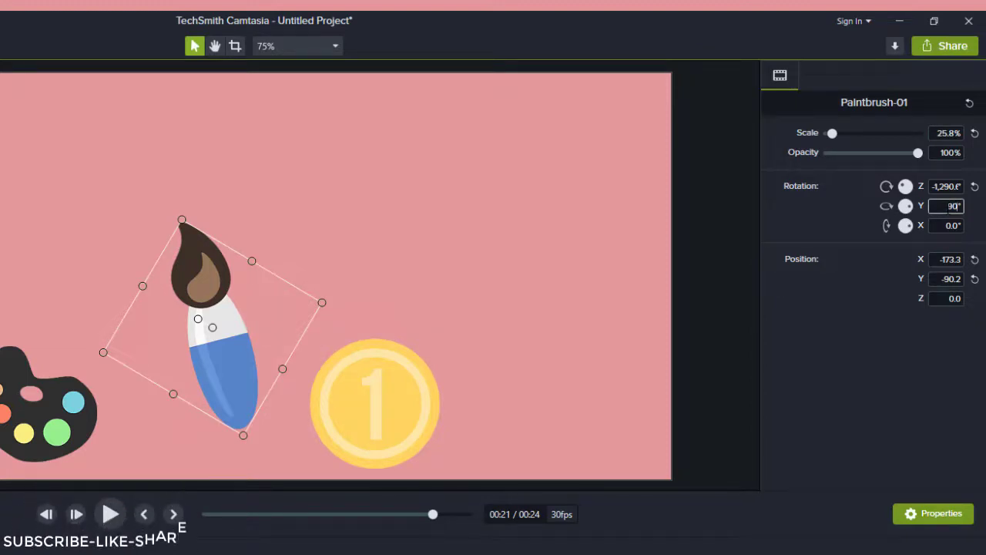
key("Return")
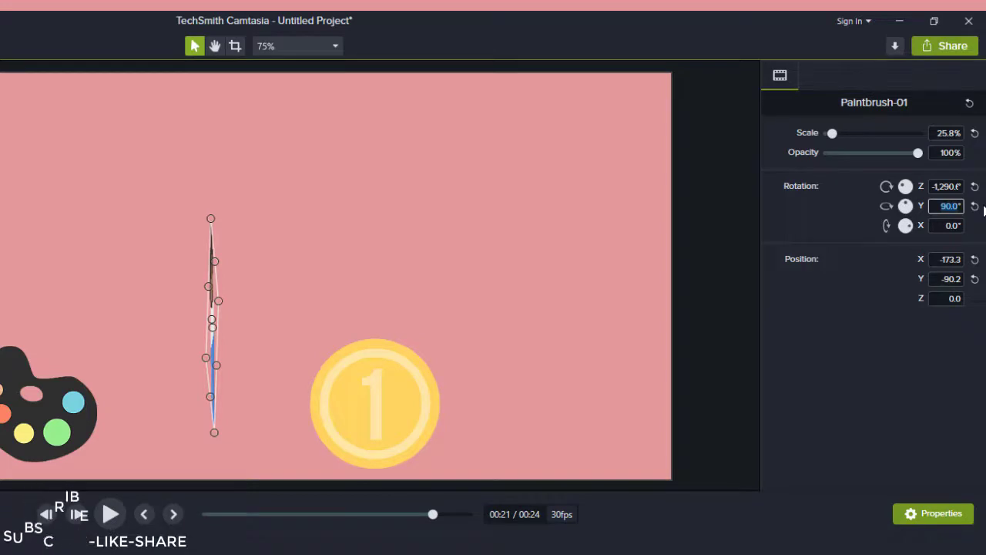
type("40")
key("Return")
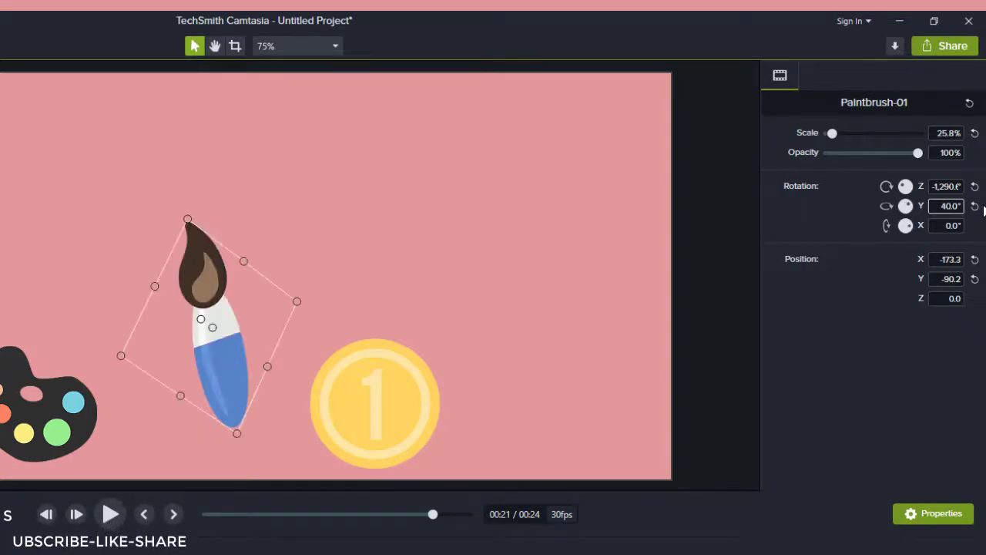
left_click_drag(214, 327, 210, 328)
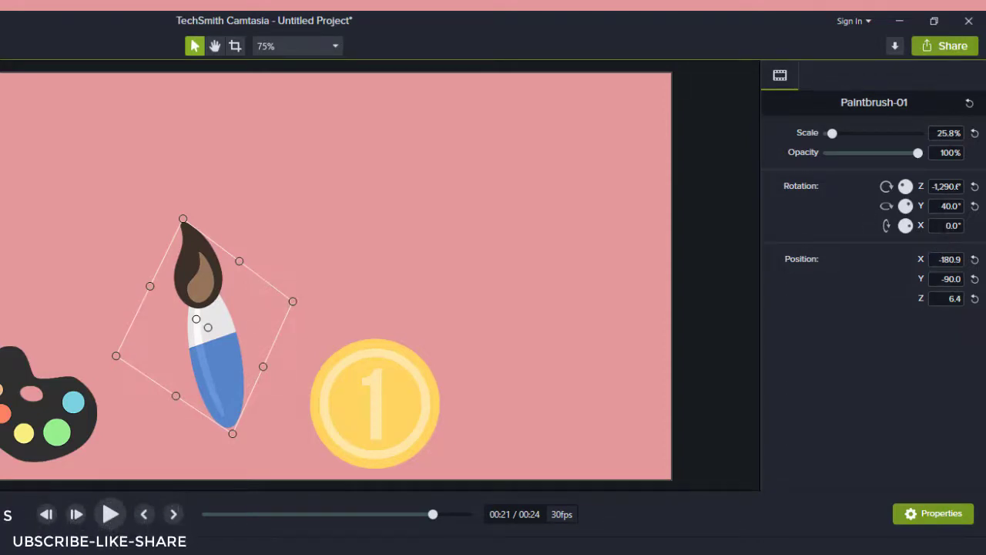
left_click(946, 206)
type("0")
key("Return")
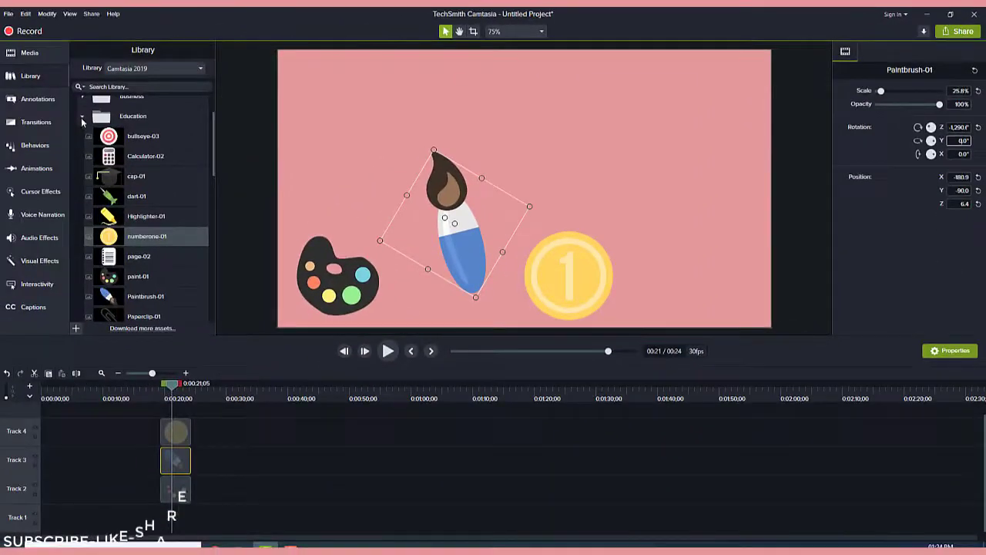
Collapse the icon folders and place the Stationary intro from Intros on Track 2 after the icons
left_click(82, 116)
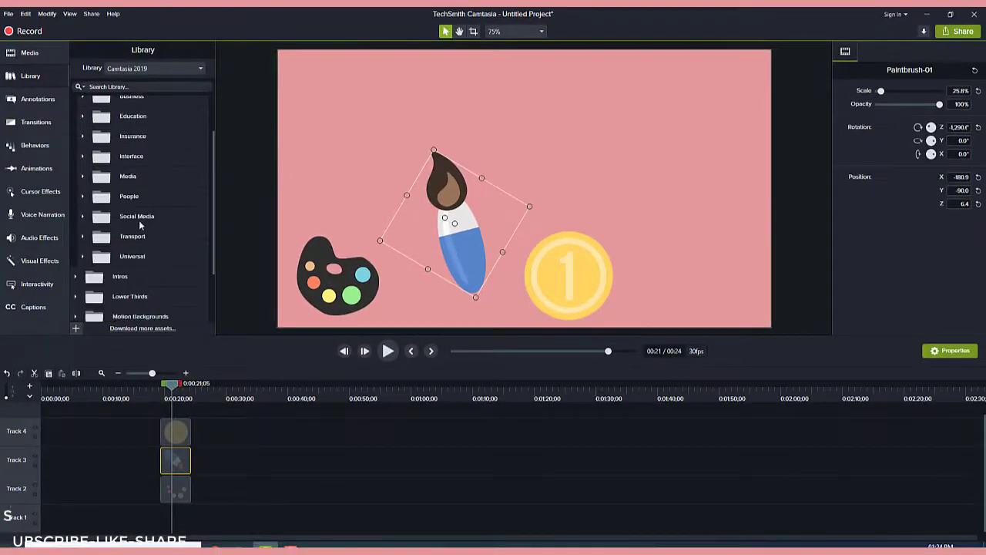
scroll(140, 225, "up", 2)
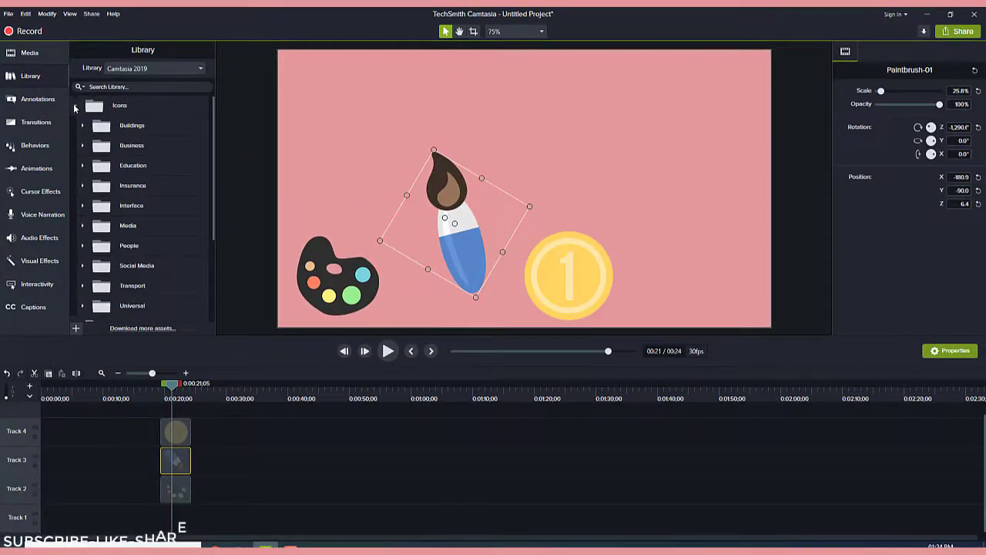
left_click(76, 106)
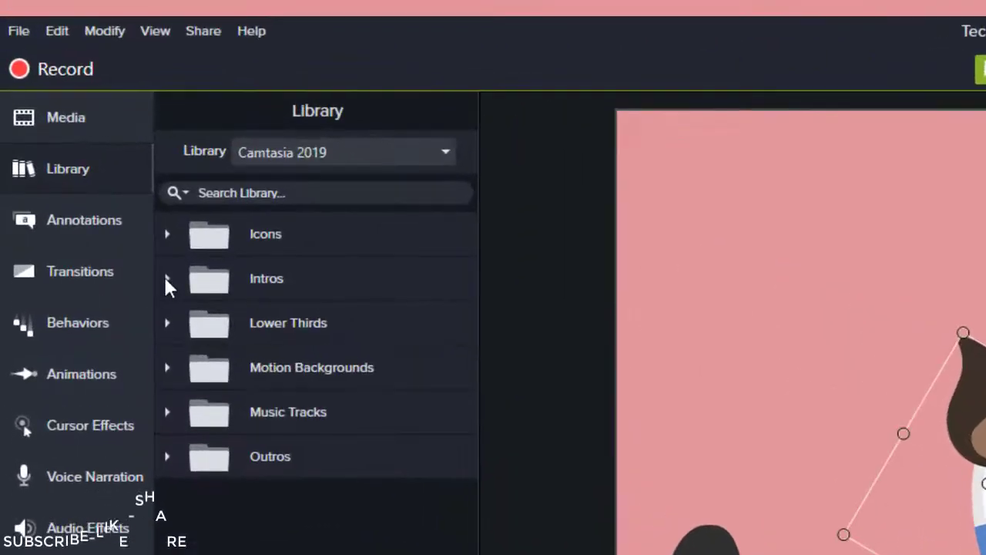
left_click(166, 280)
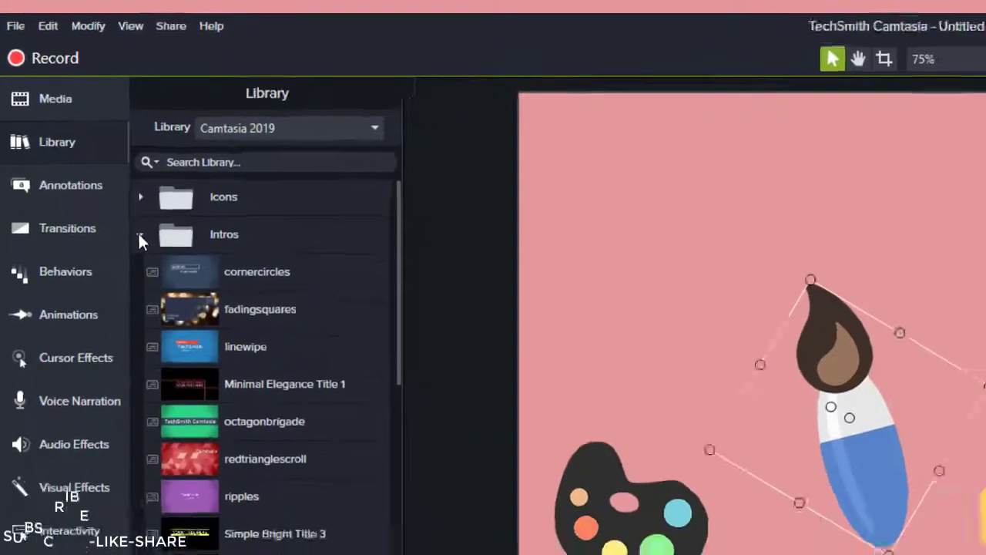
scroll(245, 318, "down", 6)
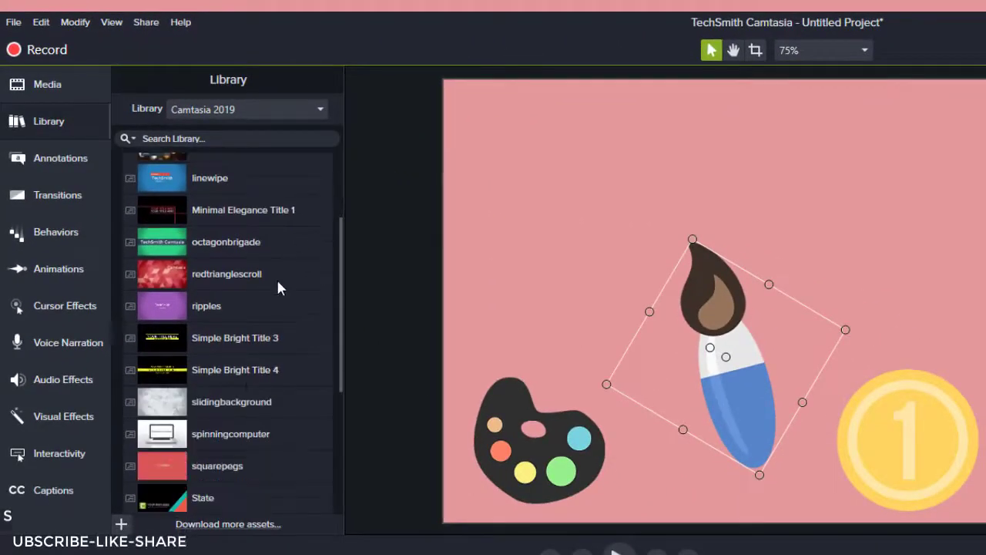
scroll(247, 379, "down", 4)
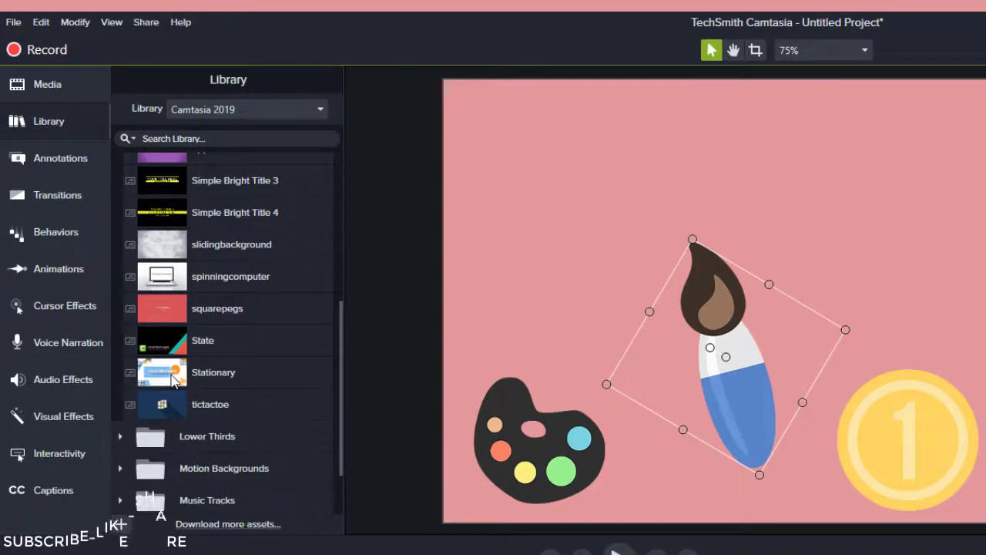
left_click_drag(174, 379, 338, 554)
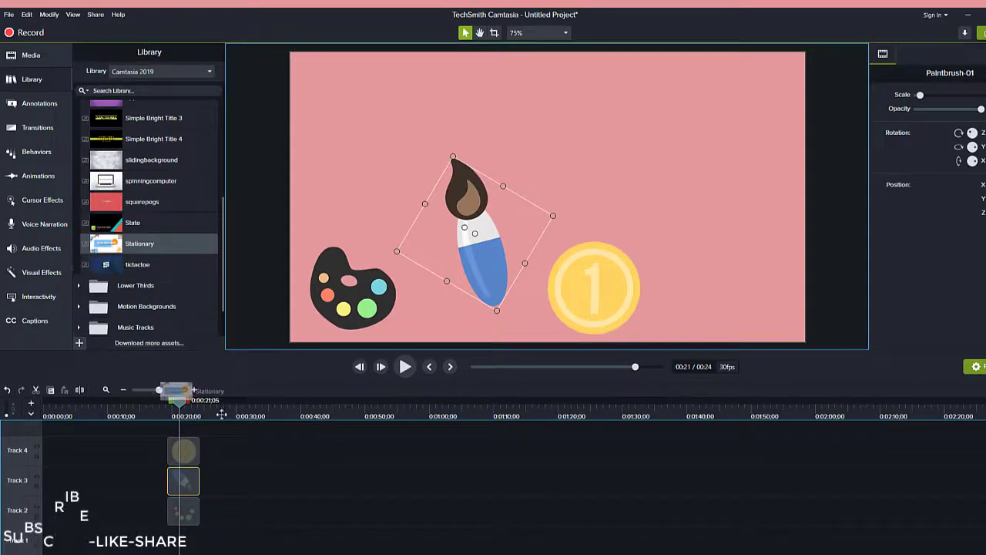
left_click_drag(221, 415, 217, 510)
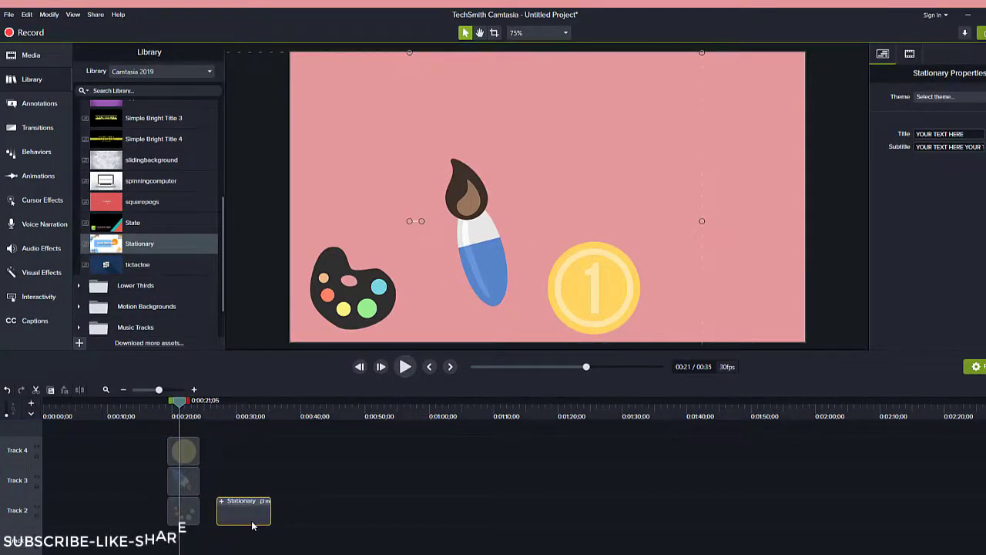
left_click_drag(252, 526, 254, 525)
Play the Stationary intro from 00:27;22, stop near its end, and show its title and subtitle properties
left_click(222, 413)
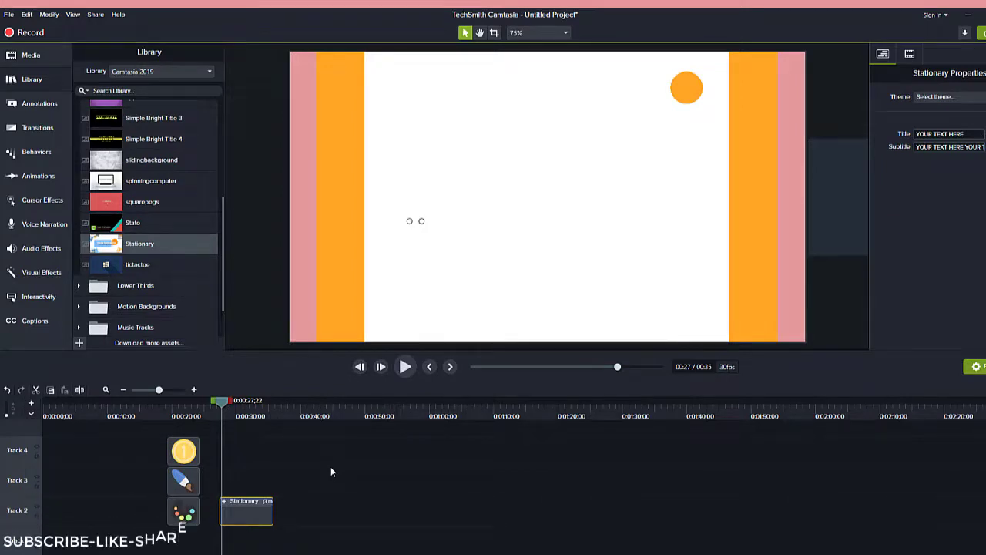
key("space")
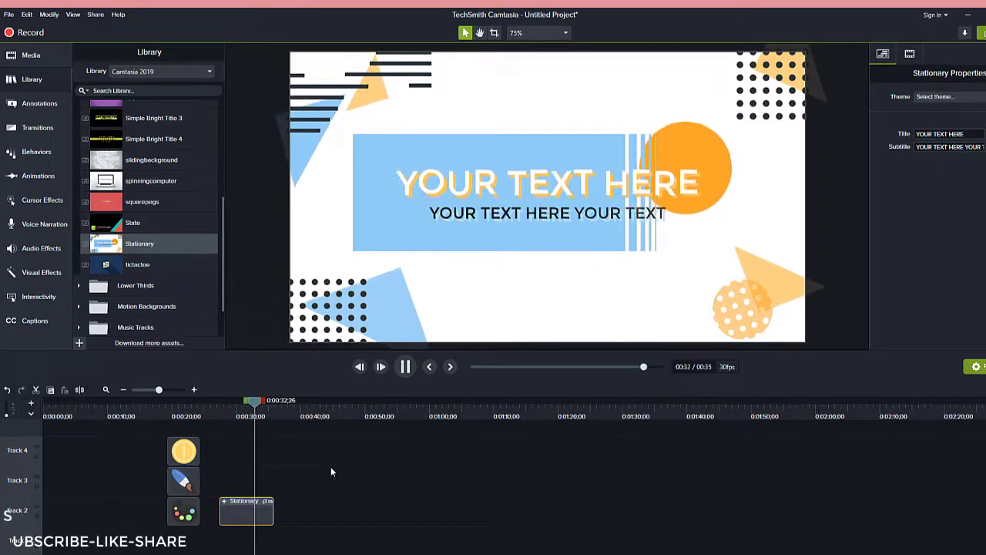
left_click(269, 505)
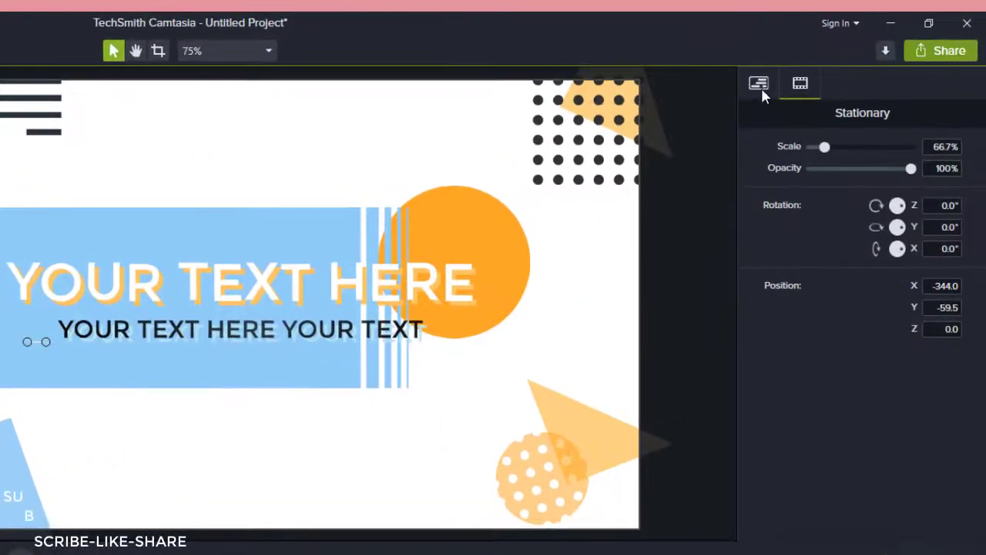
left_click(759, 86)
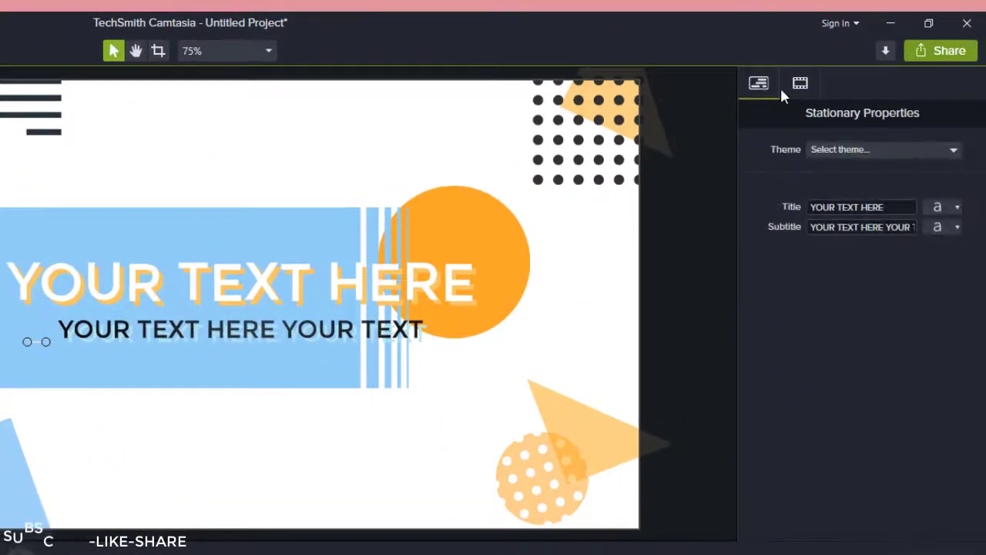
Replace the YOUR TEXT HERE title with the creator's name and show its Montserrat Bold 128 font settings
left_click(801, 85)
left_click(760, 85)
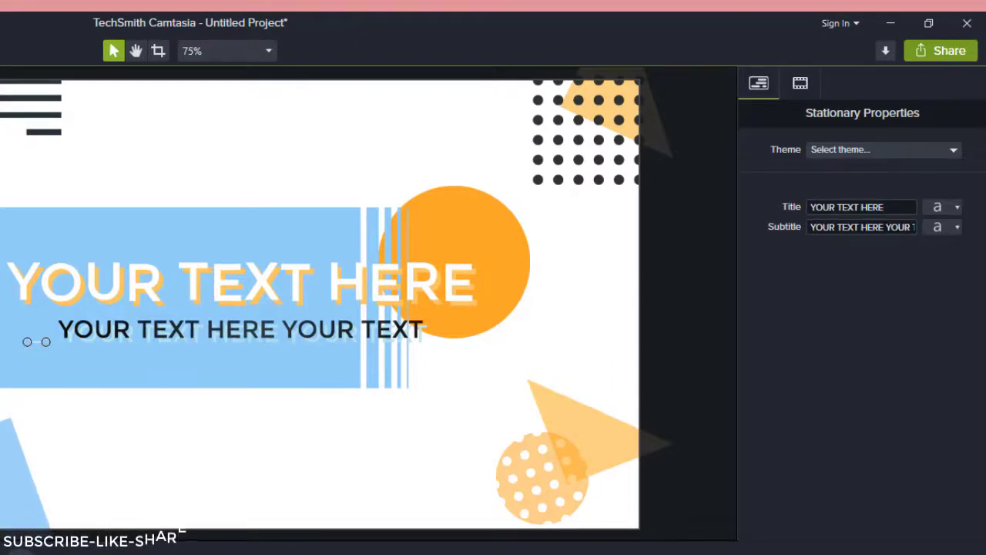
left_click_drag(897, 209, 822, 208)
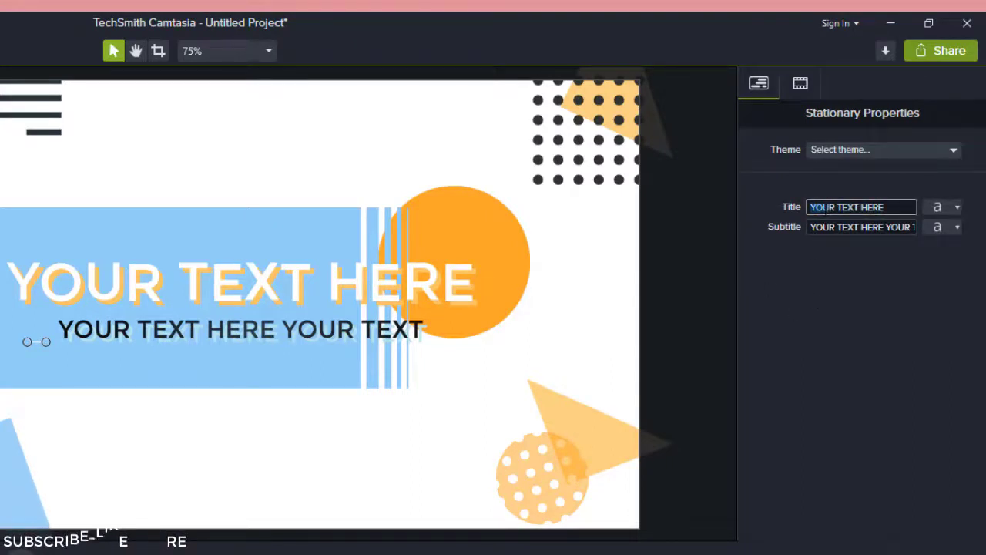
left_click_drag(852, 208, 805, 211)
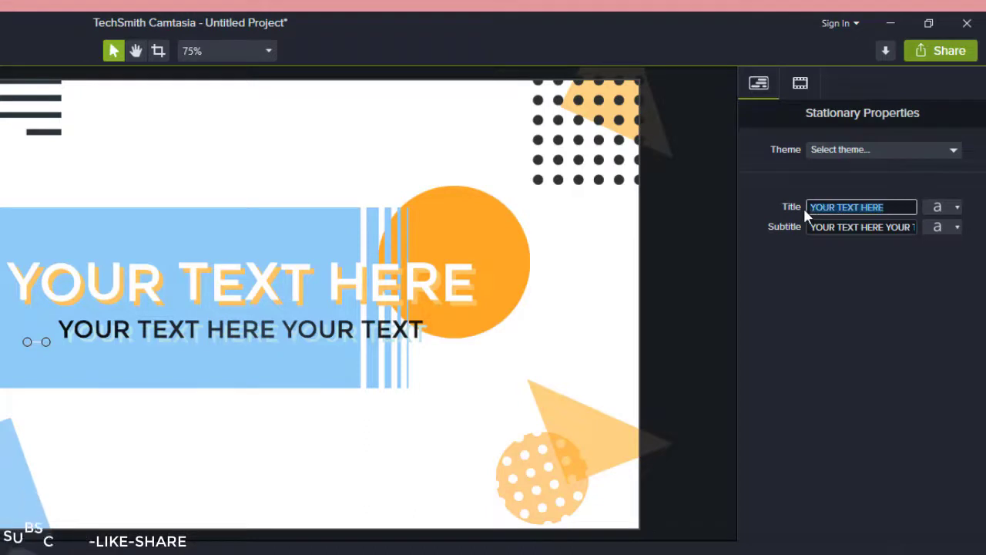
type("vi")
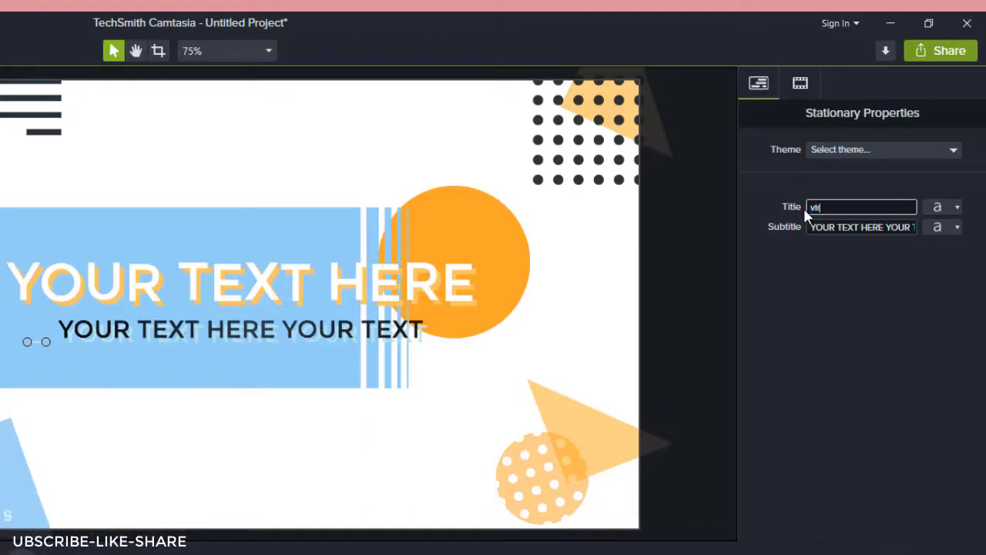
type("ral gajjar")
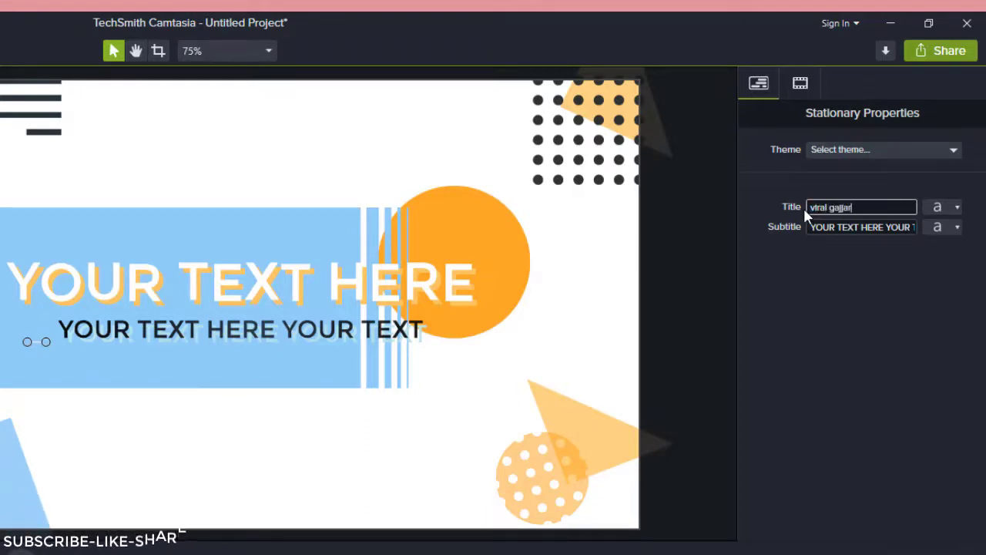
key("Return")
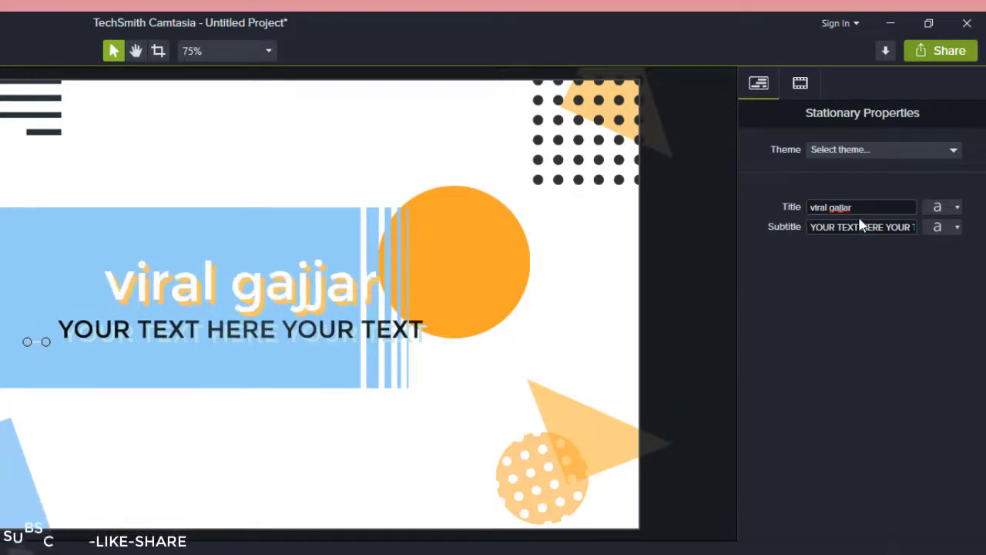
triple_click(861, 226)
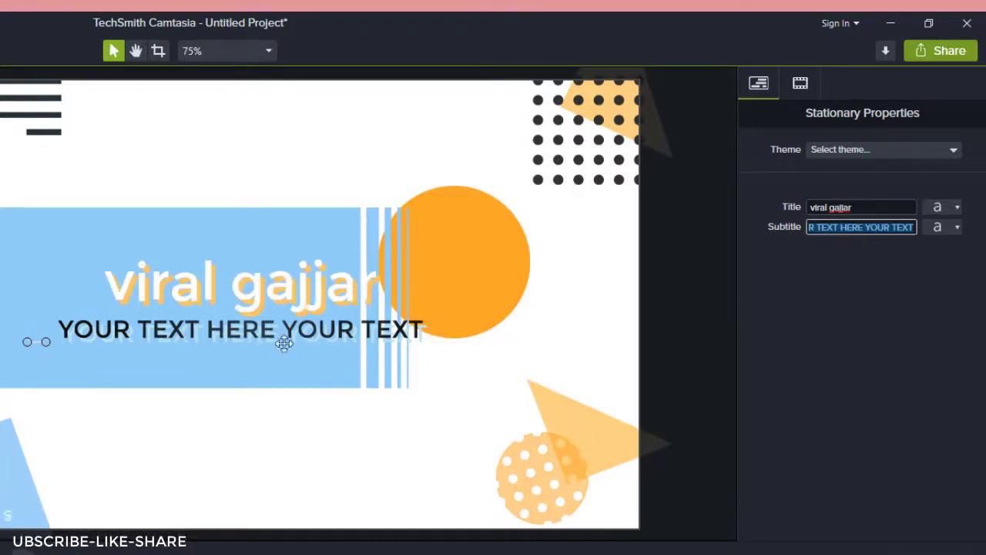
left_click(951, 207)
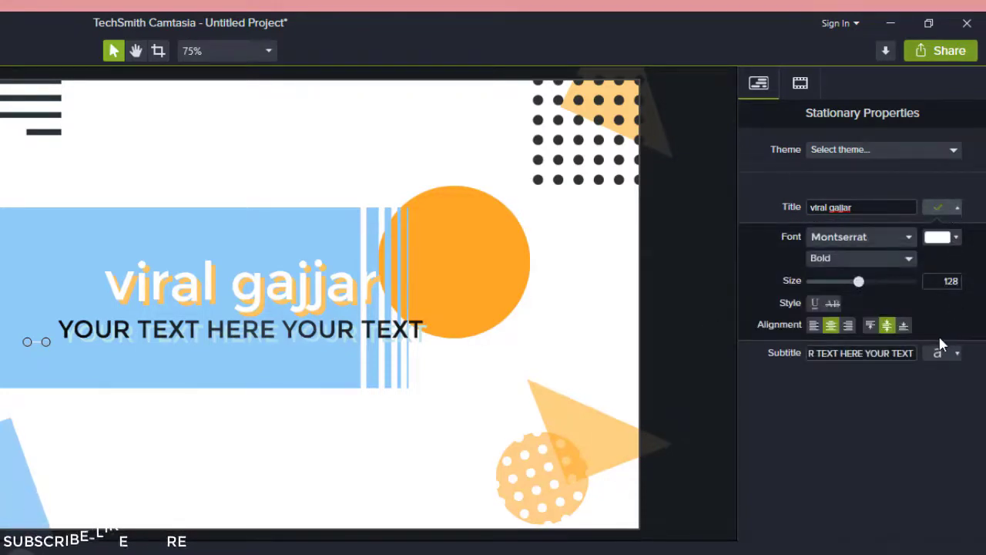
Keep the title white Montserrat Bold and enlarge it from size 128 to 168
left_click(909, 260)
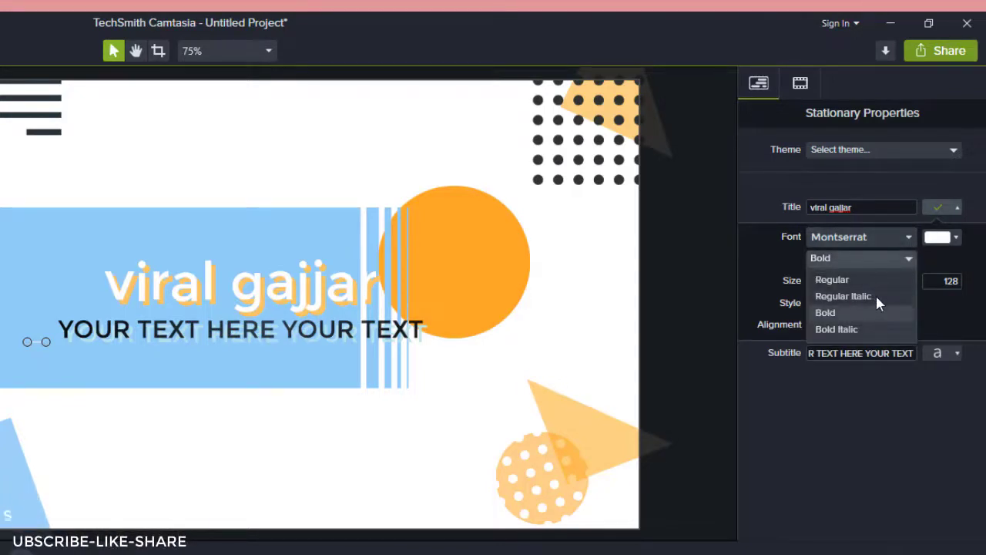
left_click(967, 268)
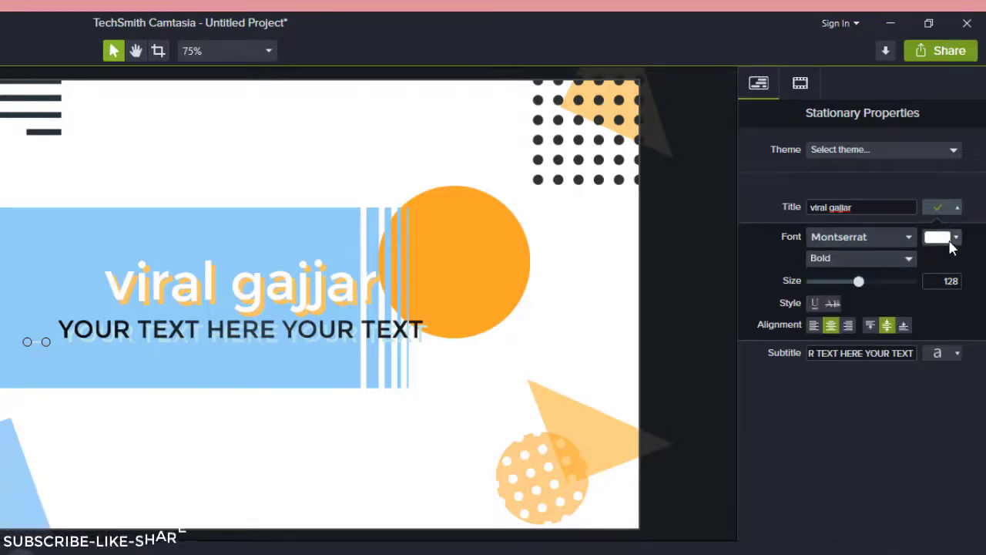
left_click(953, 240)
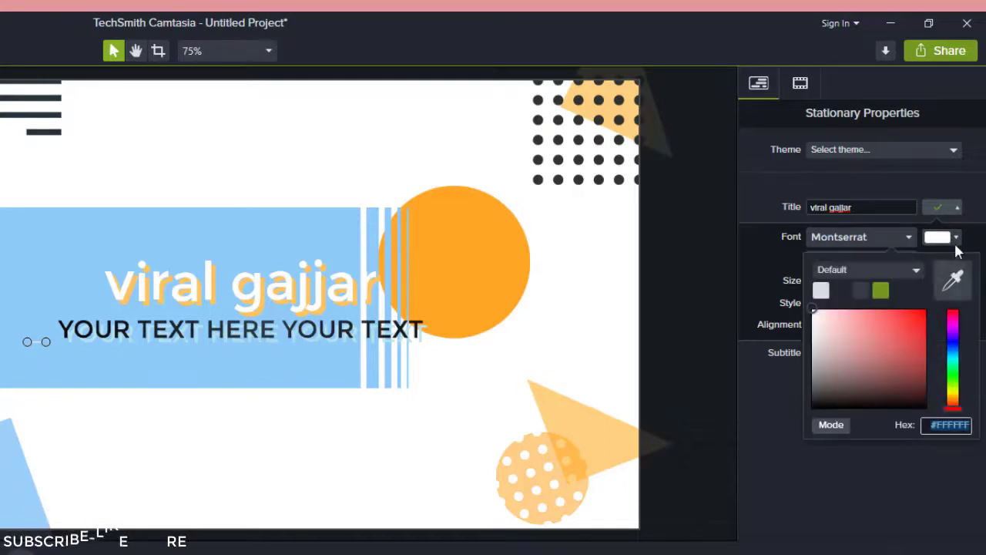
left_click(973, 241)
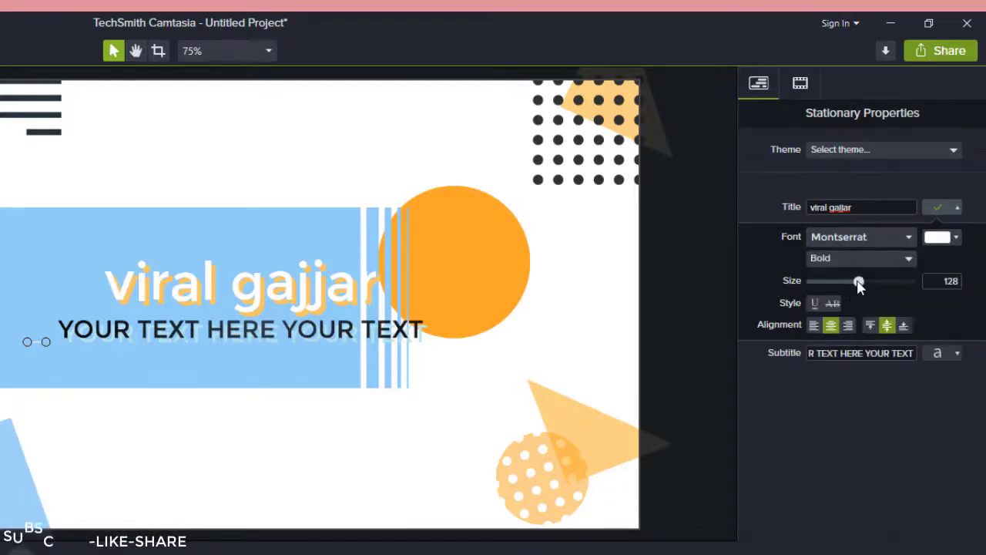
mouse_move(859, 284)
left_mouse_down()
mouse_move(840, 283)
mouse_move(876, 285)
left_mouse_up()
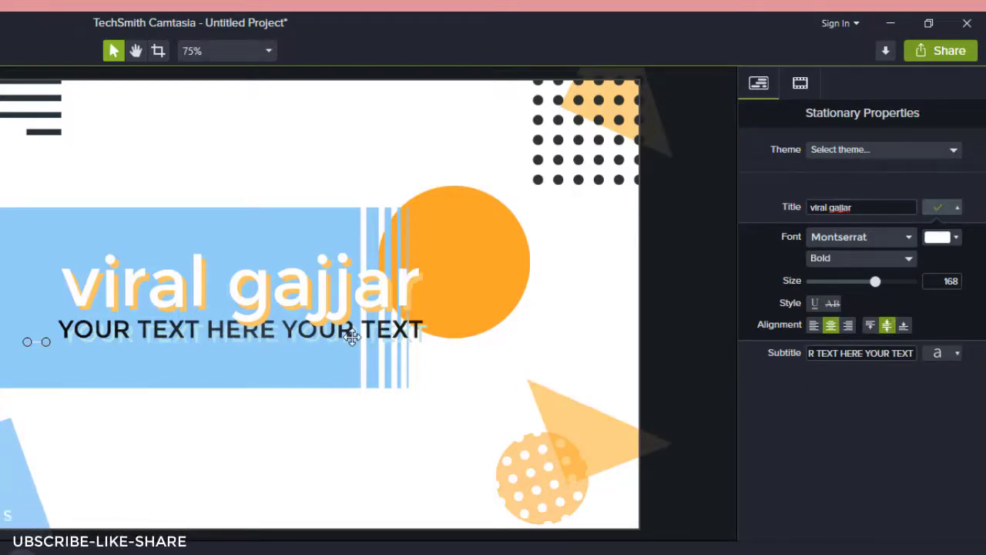
Check the subtitle font settings and the title theme list, closing both unchanged
left_click(935, 353)
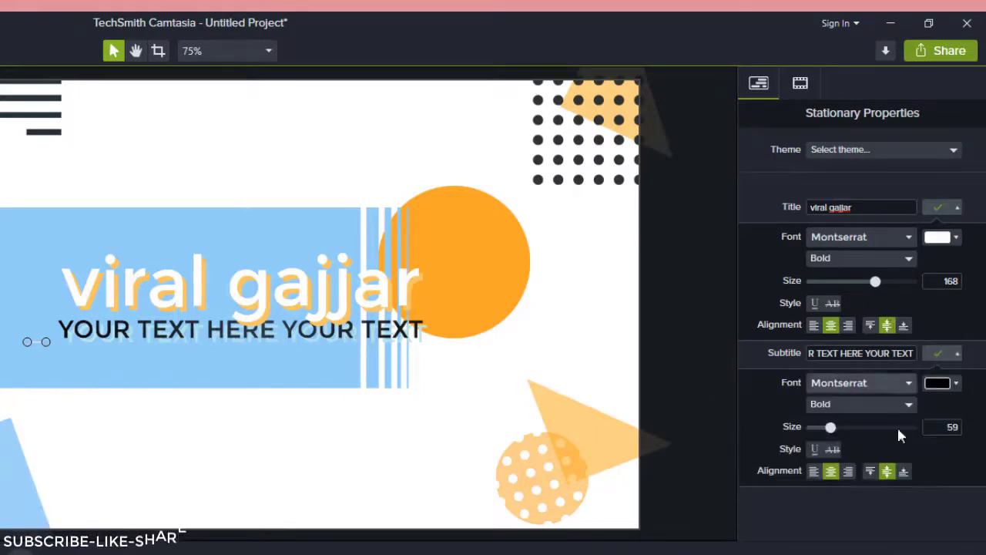
left_click(937, 352)
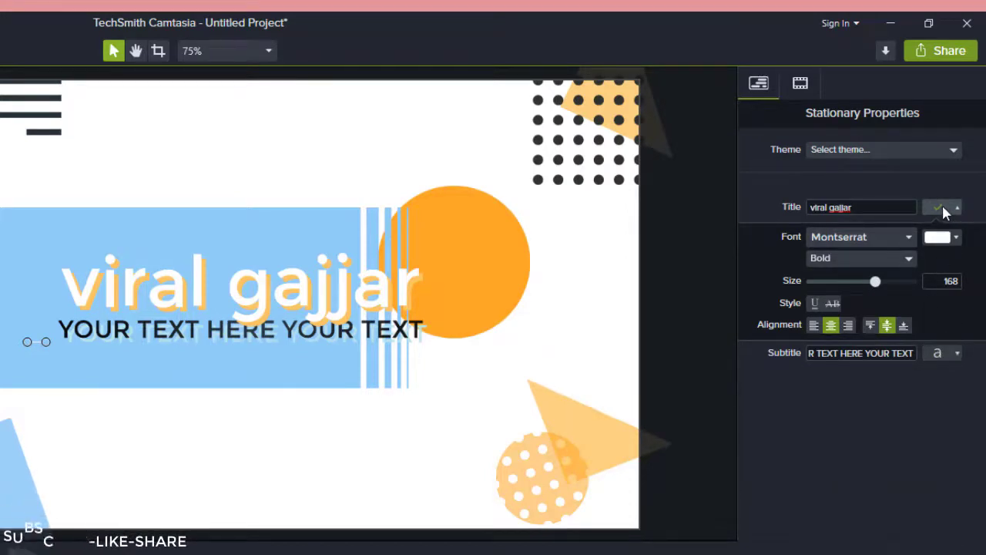
left_click(940, 206)
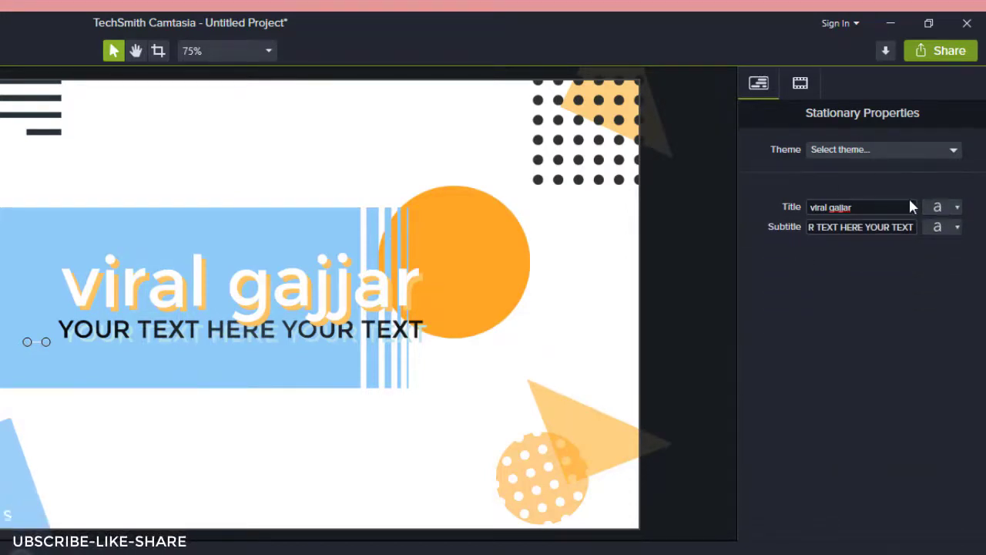
left_click(869, 149)
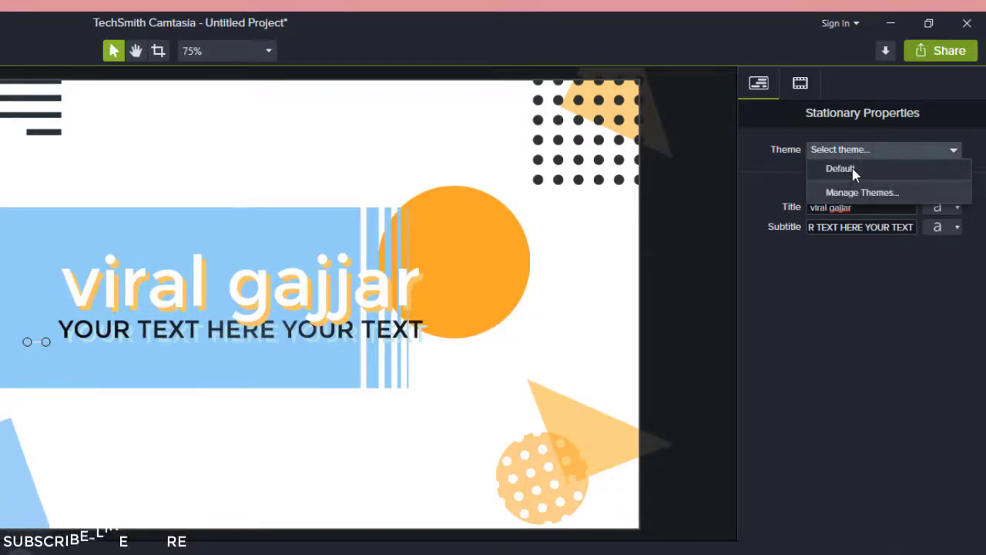
left_click(890, 356)
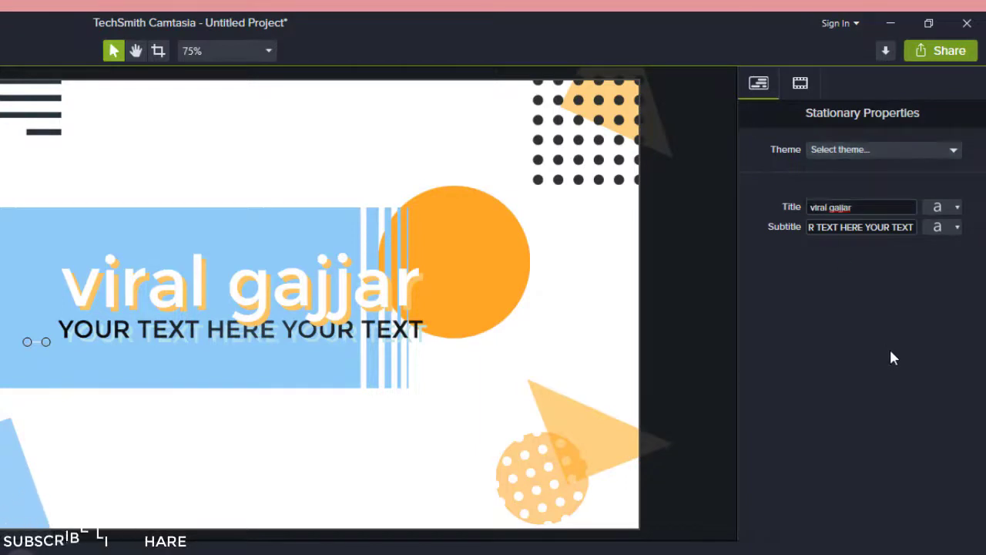
Lower the Stationary clip's opacity to about 72% and shrink it to 22.5% scale
left_click(801, 85)
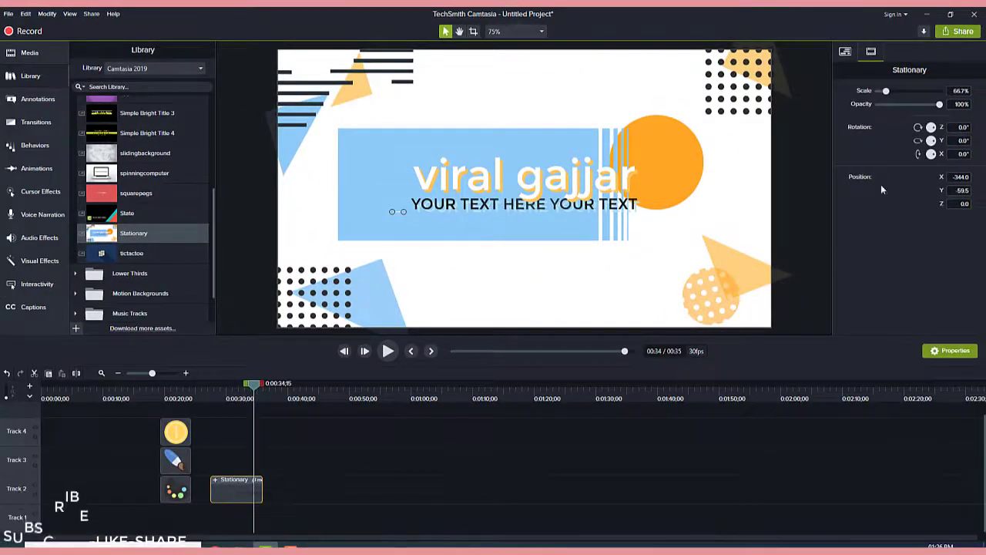
mouse_move(886, 91)
left_mouse_down()
mouse_move(899, 88)
mouse_move(884, 91)
left_mouse_up()
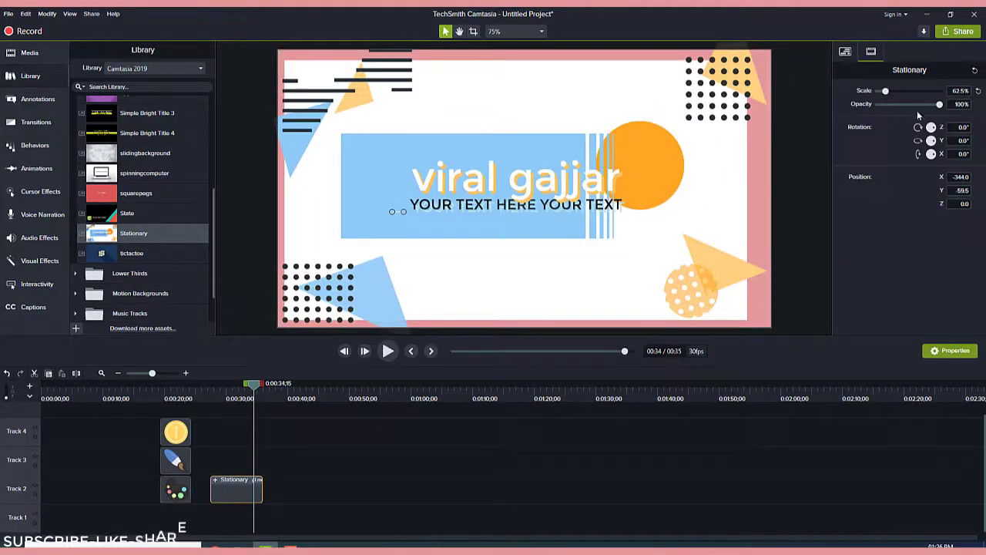
mouse_move(939, 105)
left_mouse_down()
mouse_move(895, 108)
mouse_move(923, 112)
left_mouse_up()
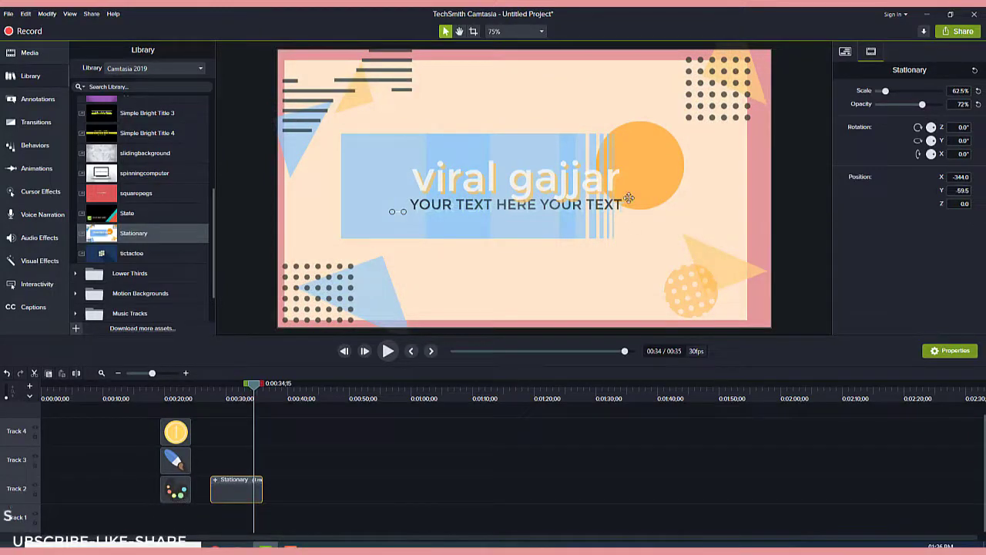
scroll(629, 198, "down", 1)
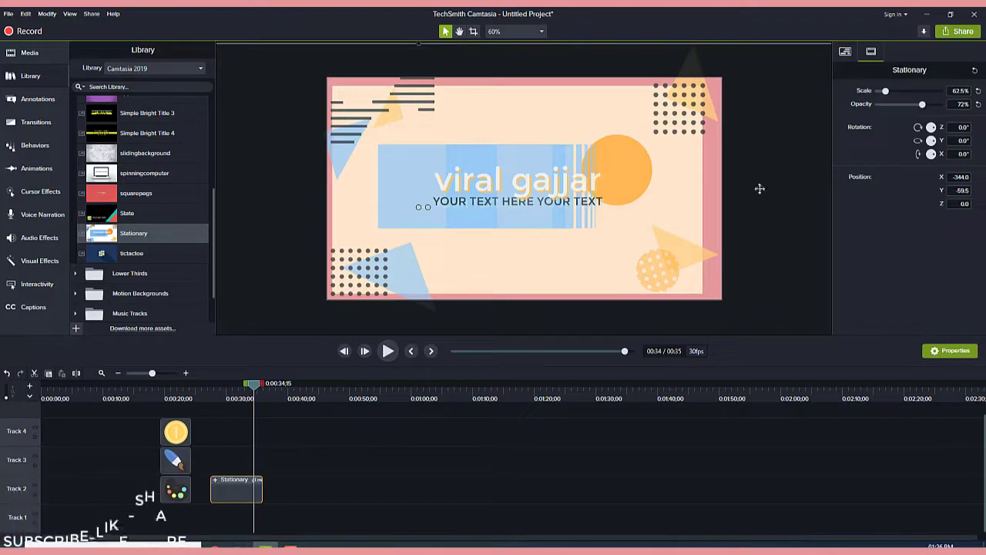
left_click_drag(885, 90, 881, 90)
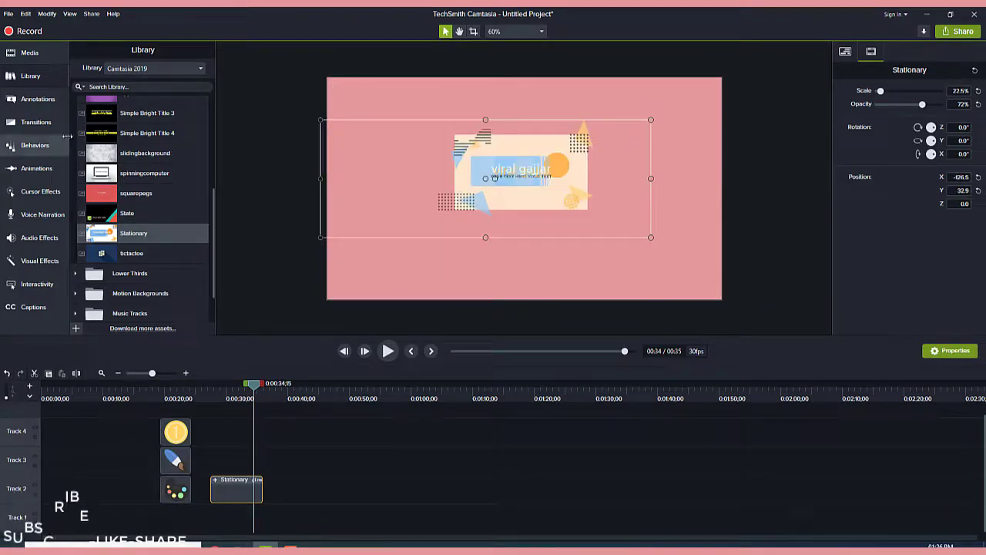
scroll(165, 227, "up", 4)
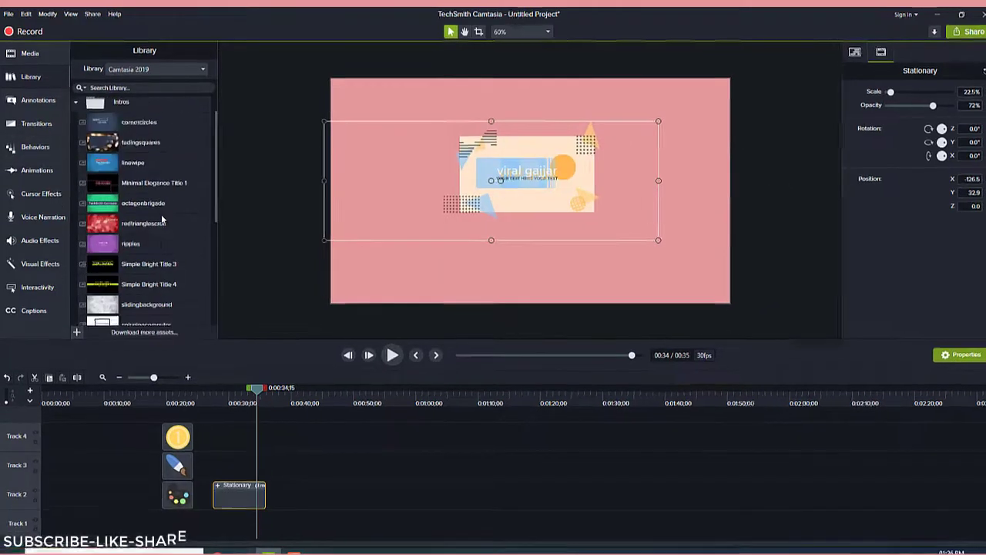
scroll(163, 221, "up", 1)
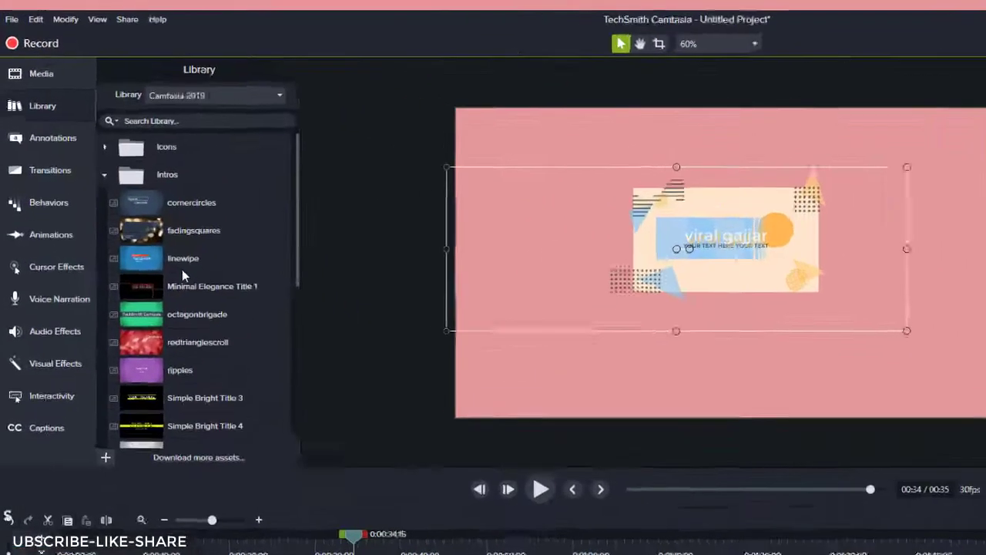
Place the basictext-01 lower third from the Lower Thirds folder on Track 3, above Stationary
left_click(77, 128)
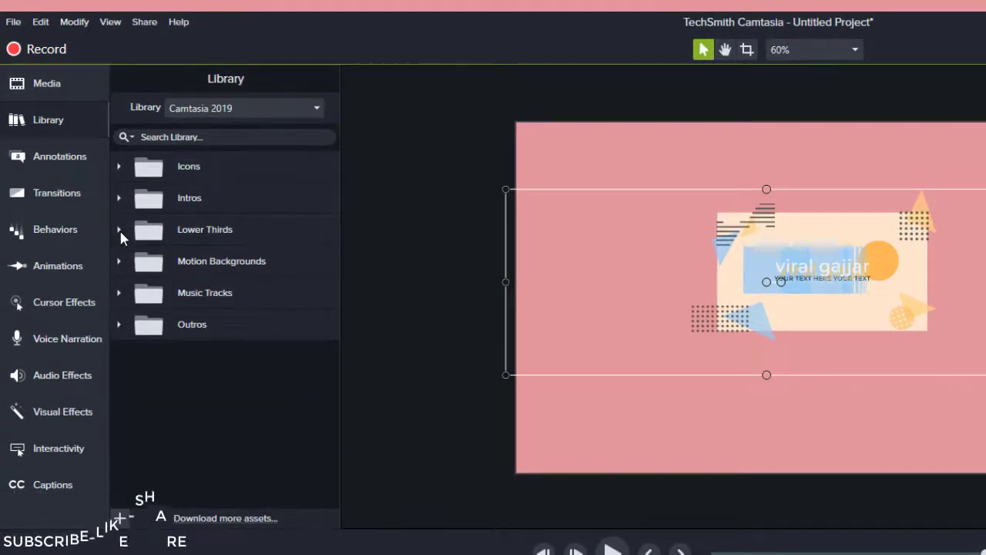
left_click(120, 231)
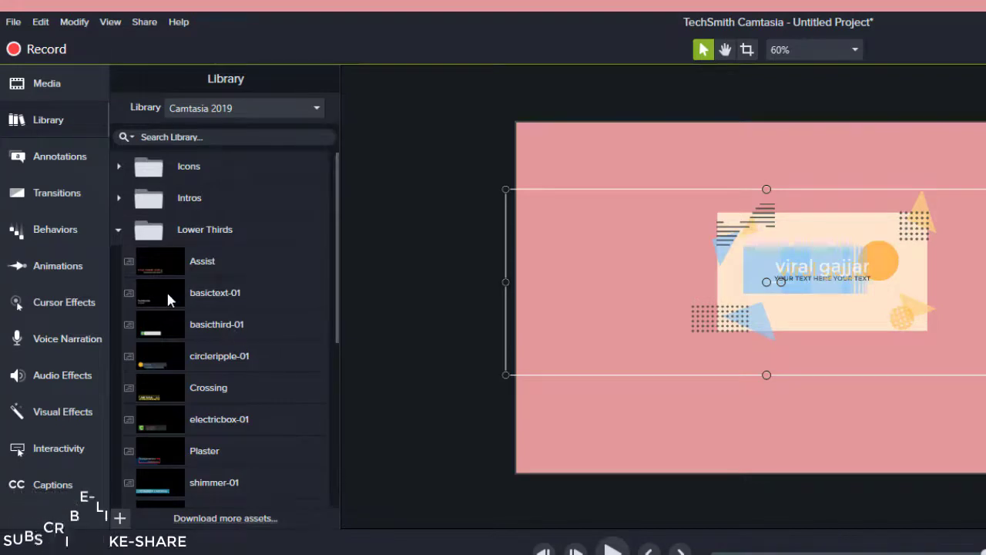
left_click_drag(167, 298, 311, 412)
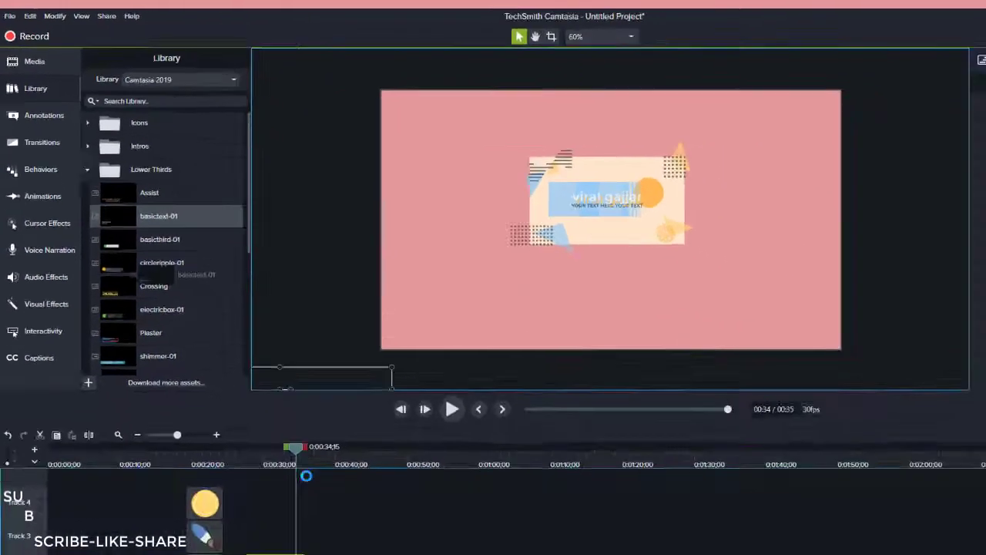
left_click_drag(306, 475, 262, 547)
left_click_drag(226, 475, 234, 501)
left_click(234, 502)
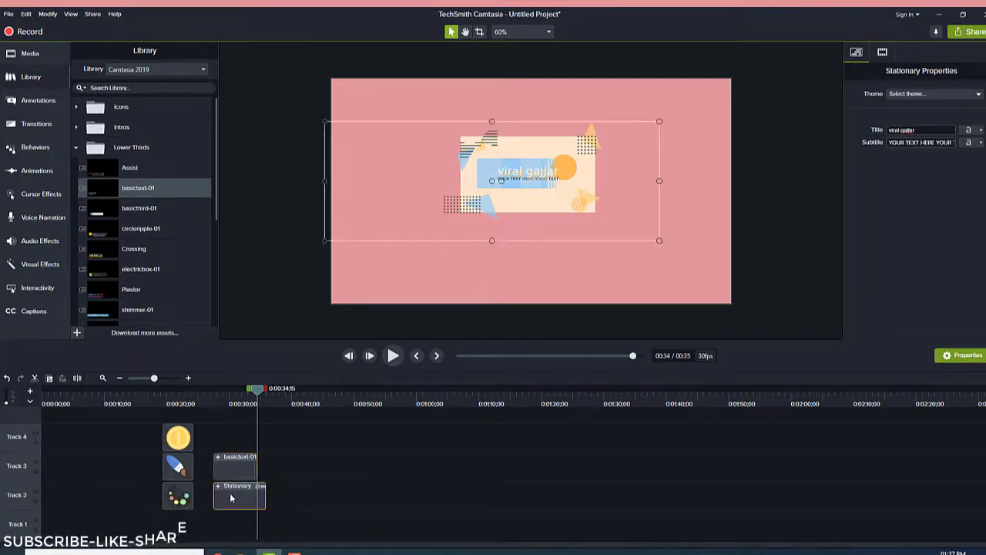
left_click(228, 475)
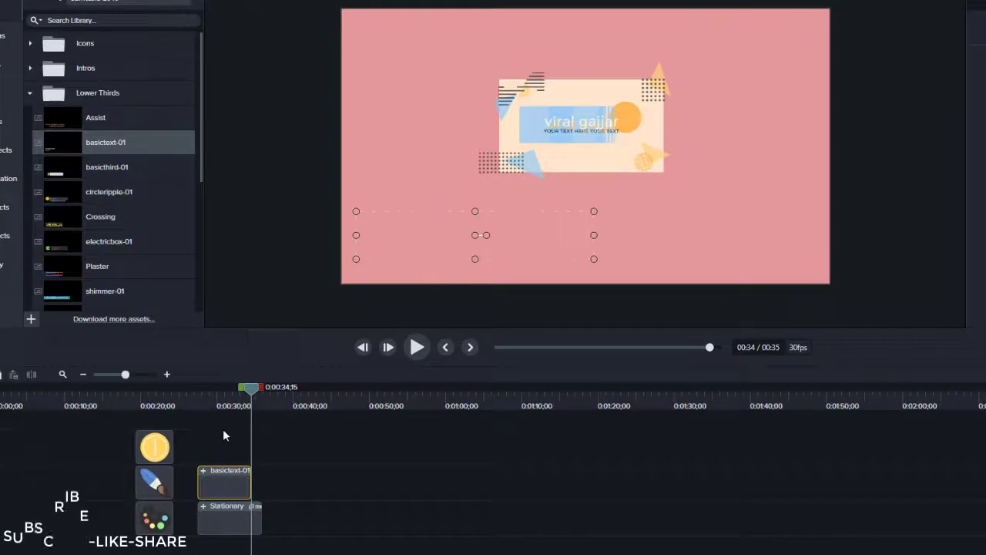
Layer basictext-01 above Stationary, shrink its text box and move it toward the lower-right
left_click(206, 403)
left_click_drag(216, 491, 216, 543)
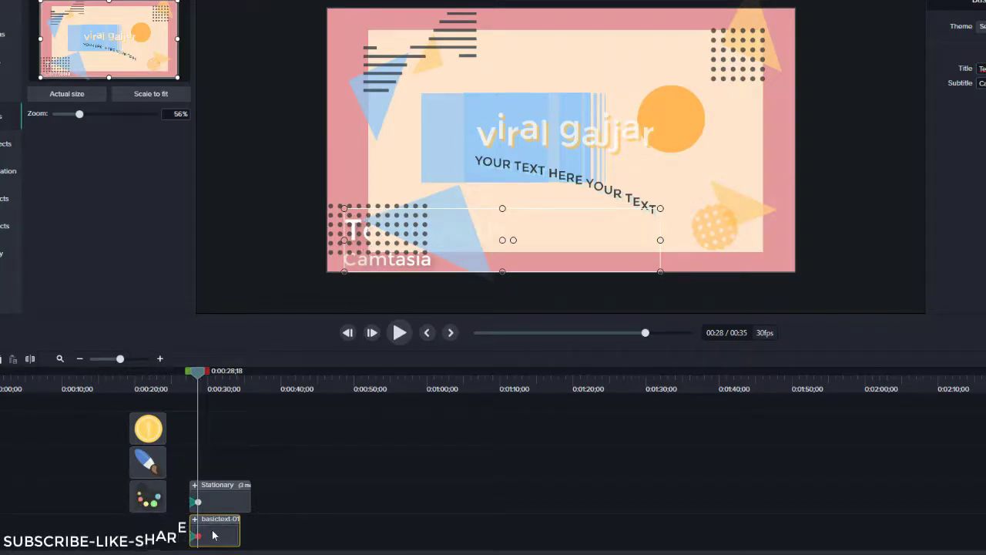
left_click_drag(216, 481, 218, 467)
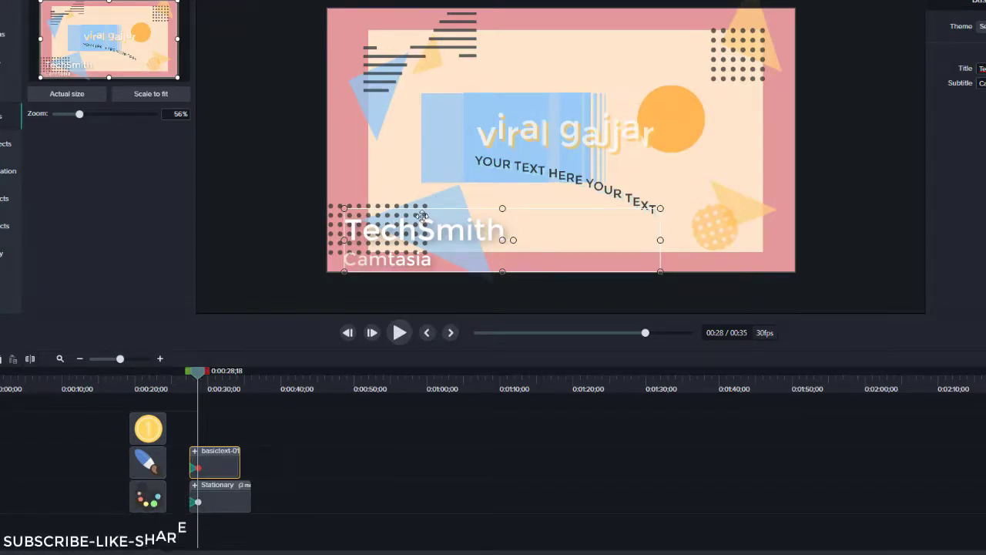
left_click_drag(643, 209, 515, 238)
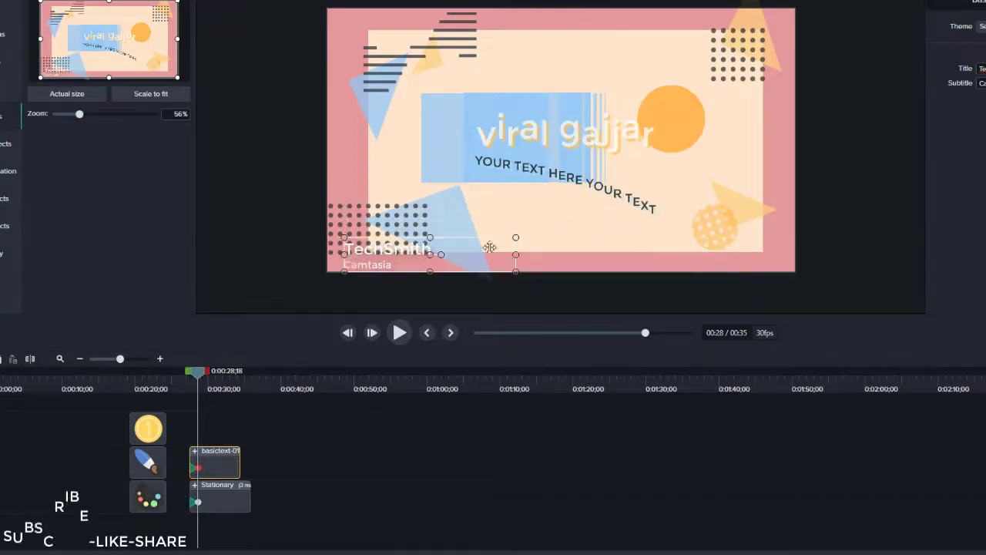
left_click_drag(393, 252, 733, 238)
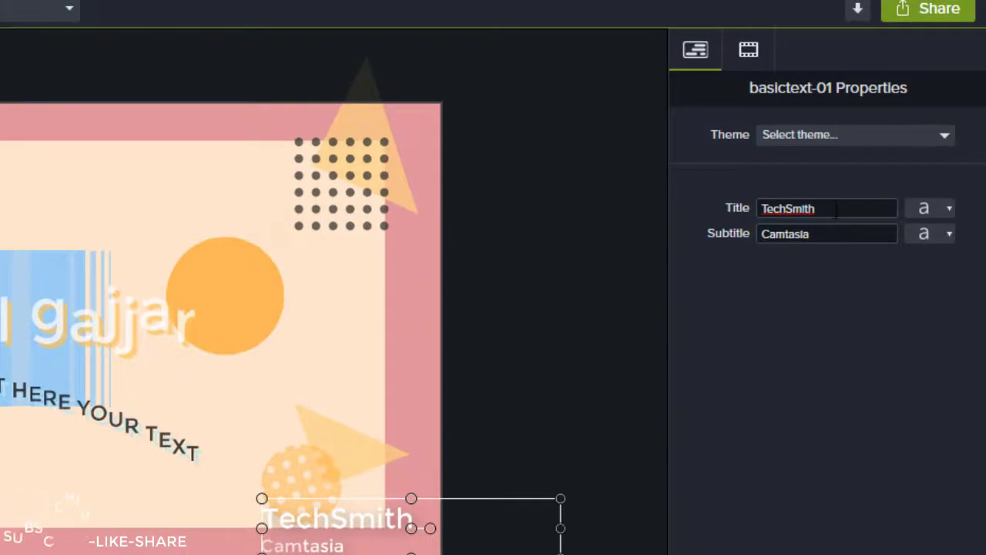
Replace the lower-third title with the creator's first name in dark brown #241B16
left_click(835, 211)
type("viral")
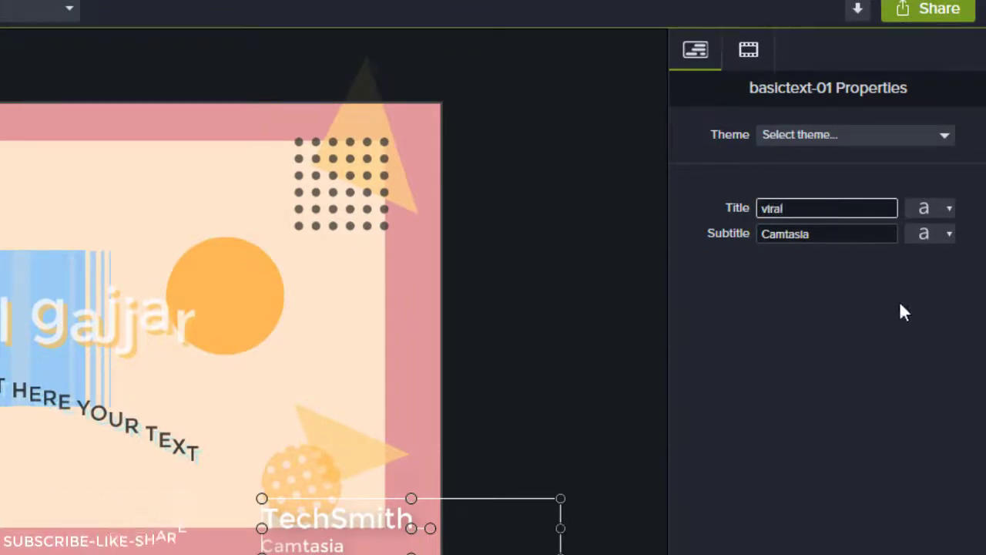
left_click(900, 304)
left_click(929, 210)
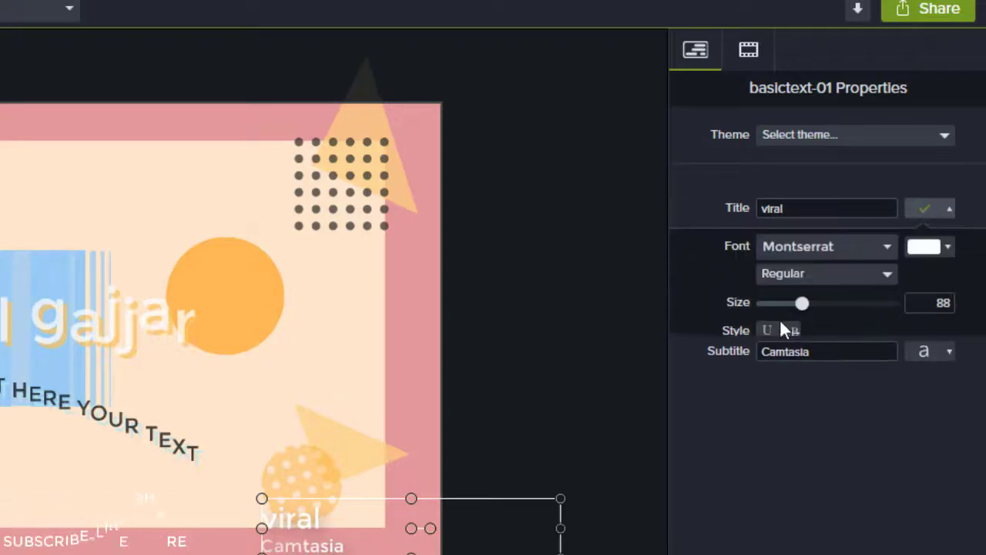
left_click(925, 247)
left_click(822, 449)
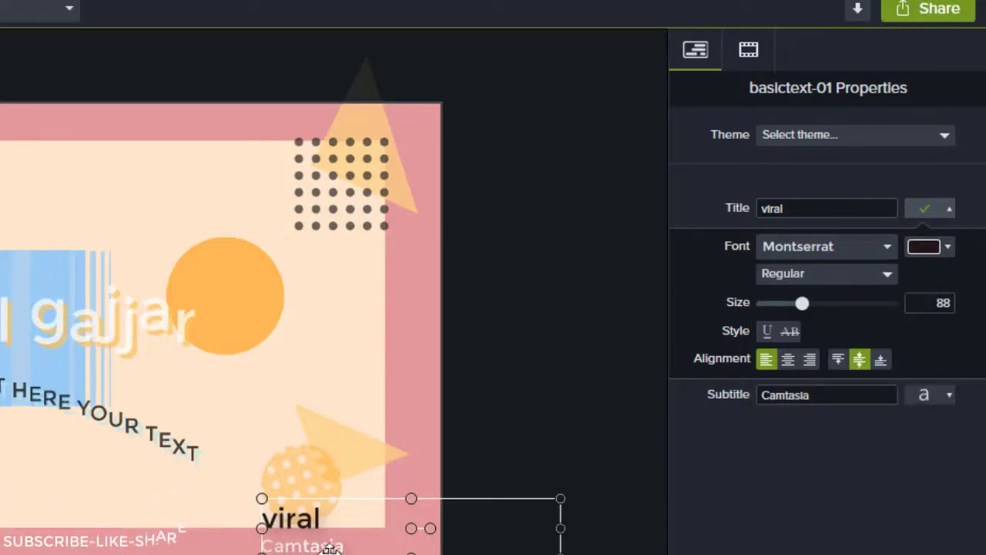
Scale the lower third to 41.9% and shift it toward the bottom-right of the canvas
left_click(753, 53)
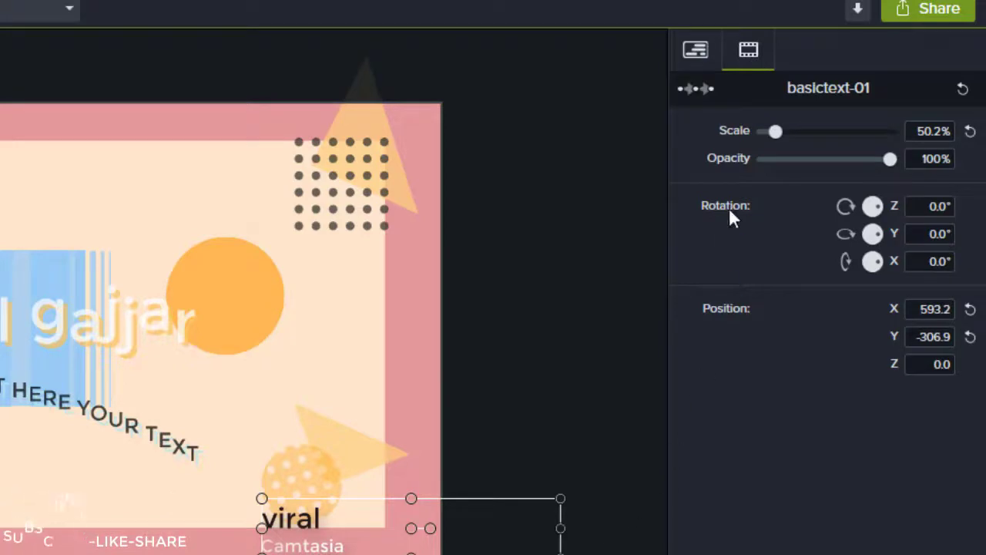
left_click_drag(789, 127, 773, 133)
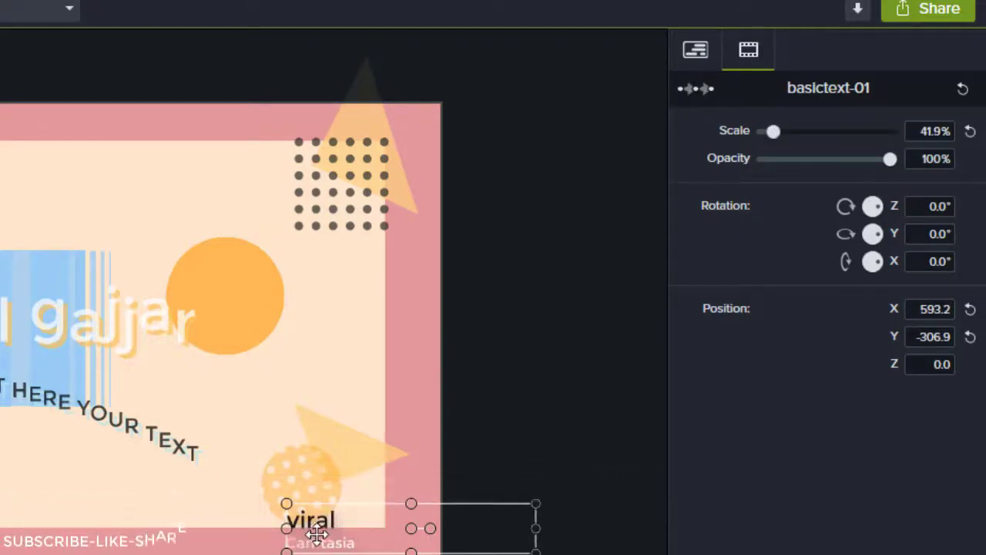
left_click_drag(345, 531, 399, 529)
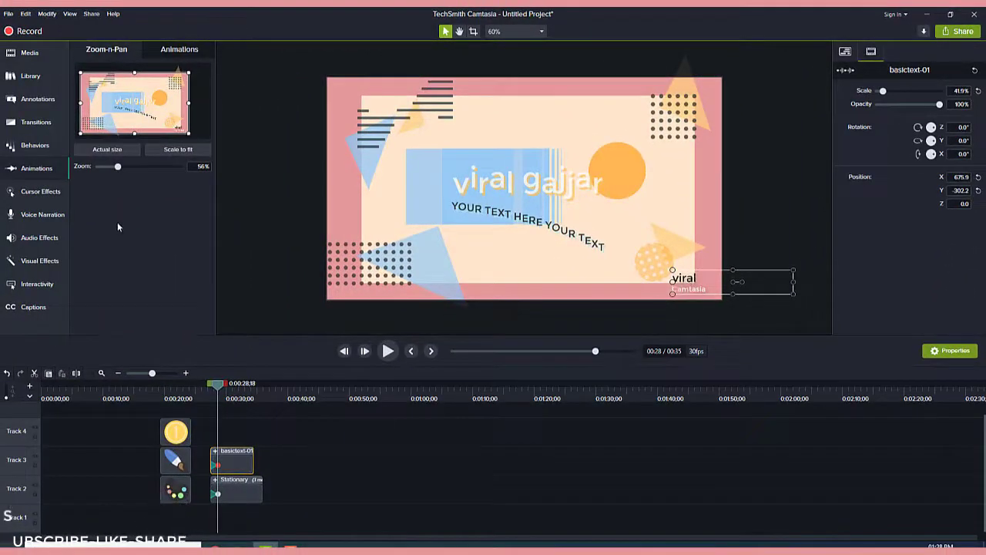
Collapse Lower Thirds, delete the Stationary title from the canvas, and expand Motion Backgrounds
left_click(29, 77)
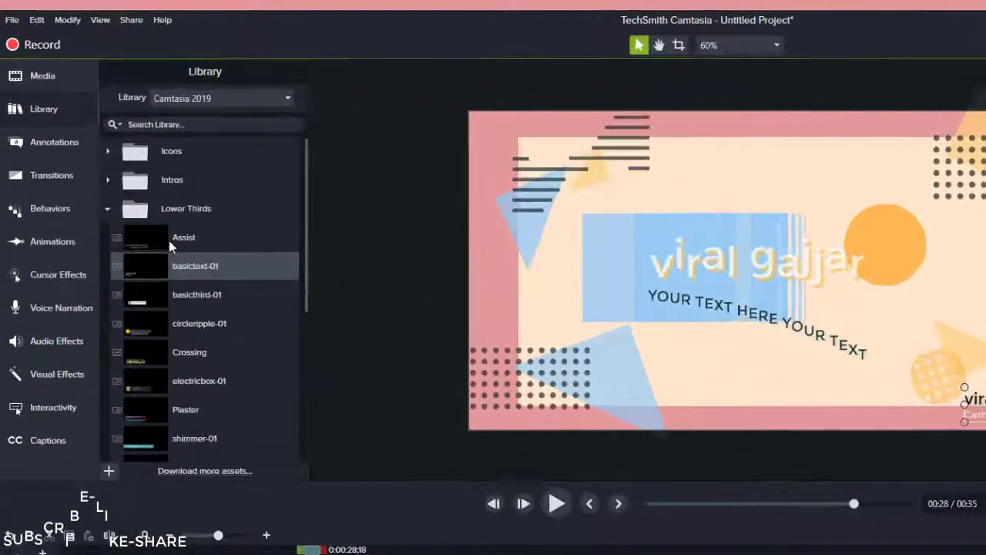
scroll(108, 193, "down", 2)
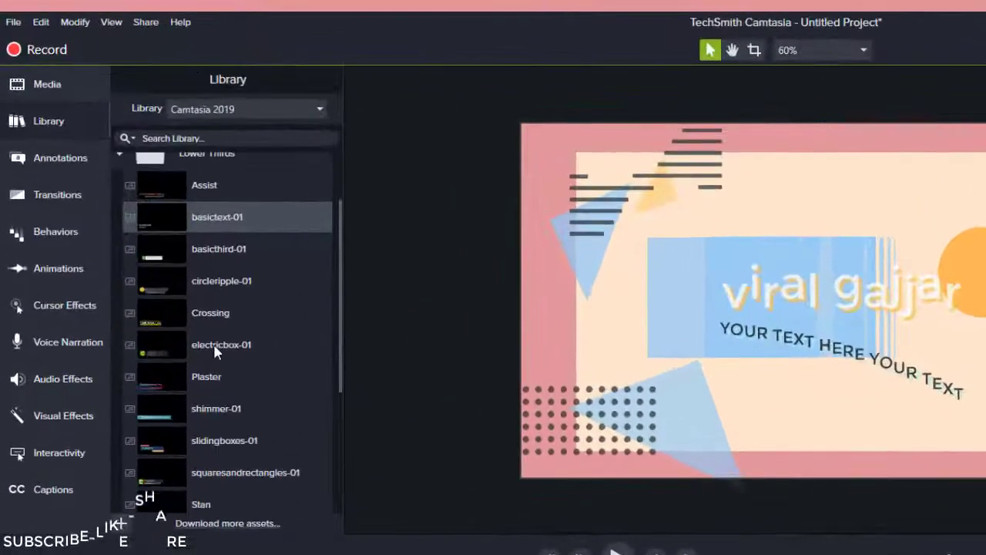
scroll(214, 344, "up", 1)
left_click(120, 193)
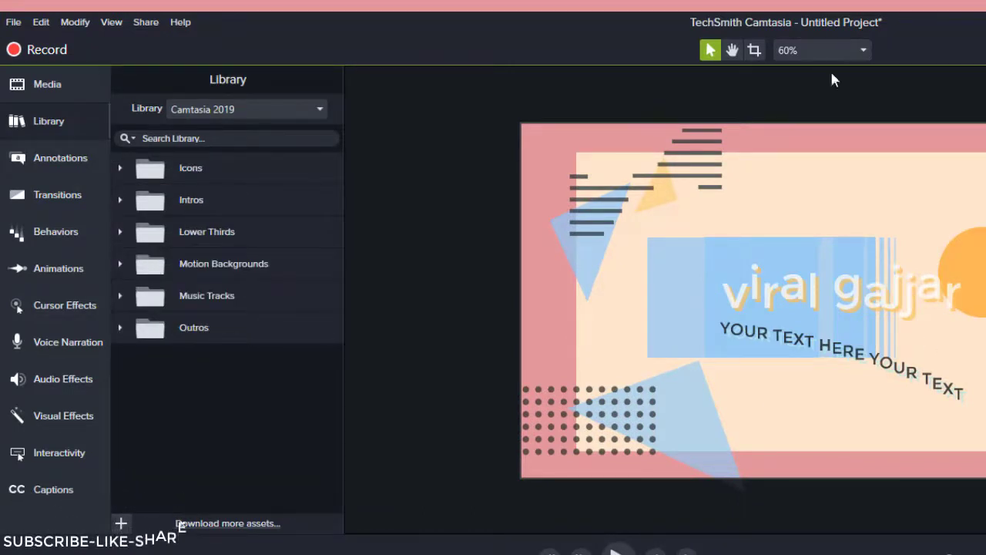
left_click(714, 327)
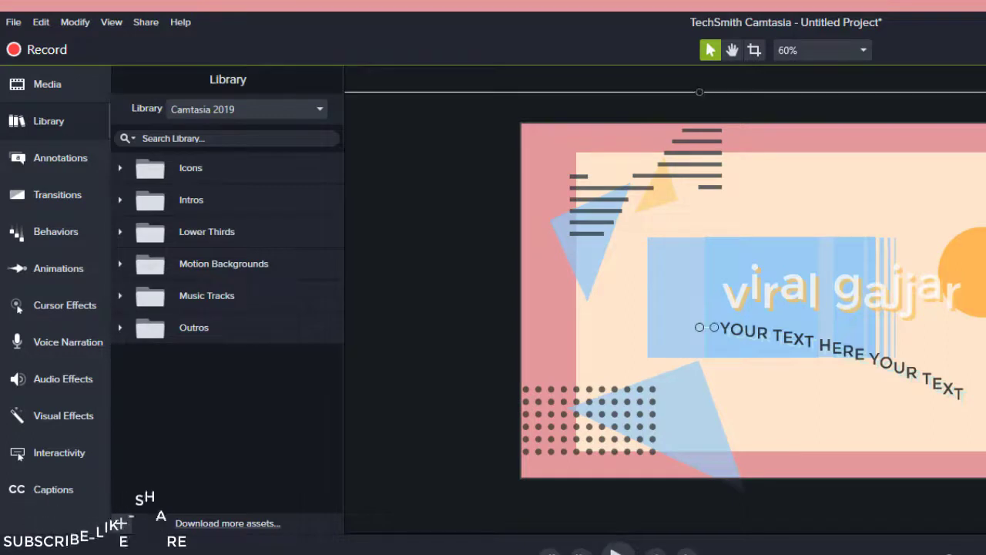
key("Delete")
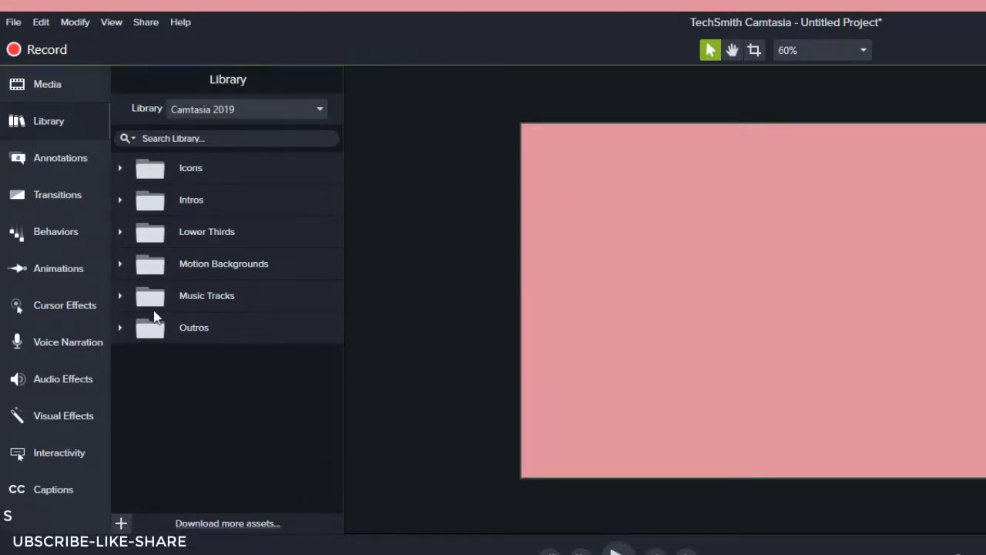
left_click(121, 265)
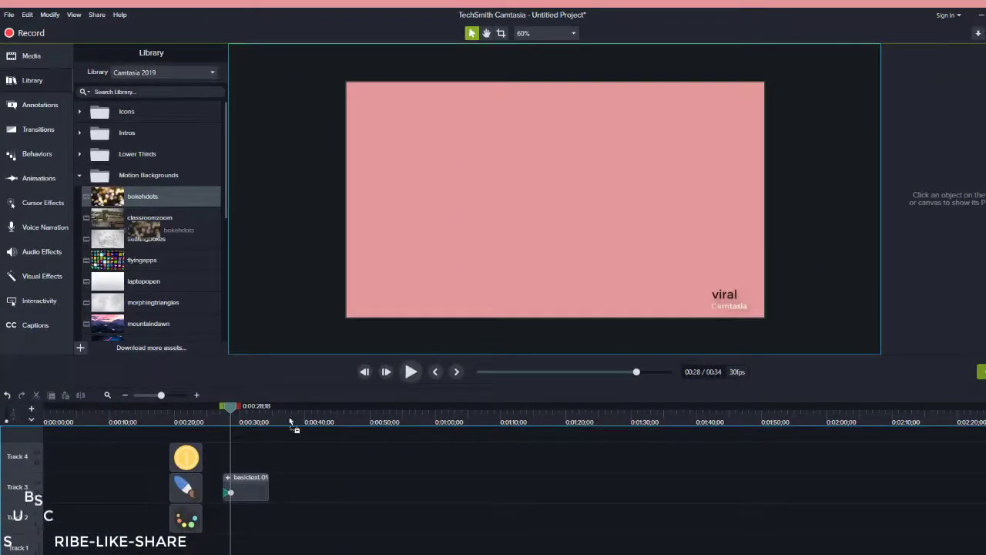
Add the bokehdots motion background to Track 2 and preview it from 0:27;18
left_click_drag(291, 422, 300, 511)
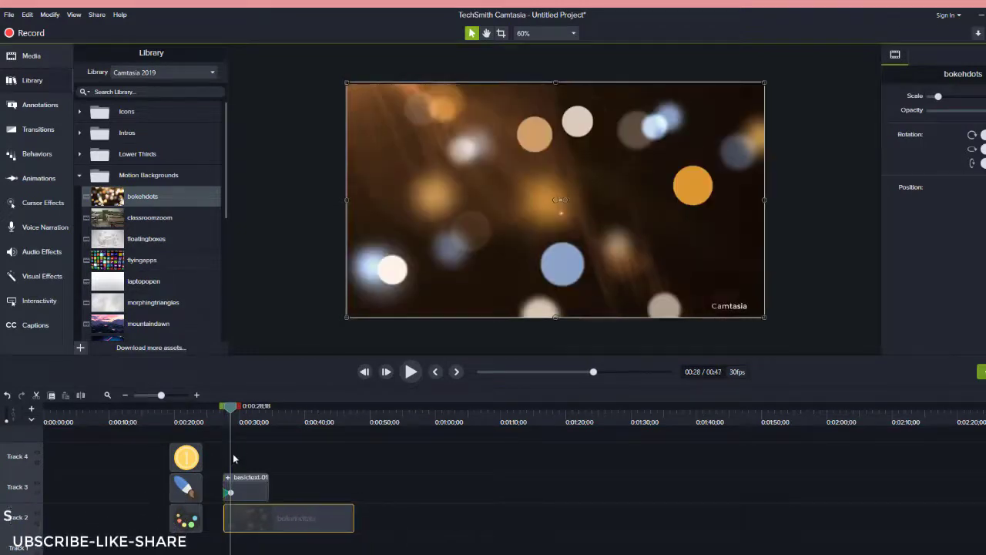
left_click(225, 424)
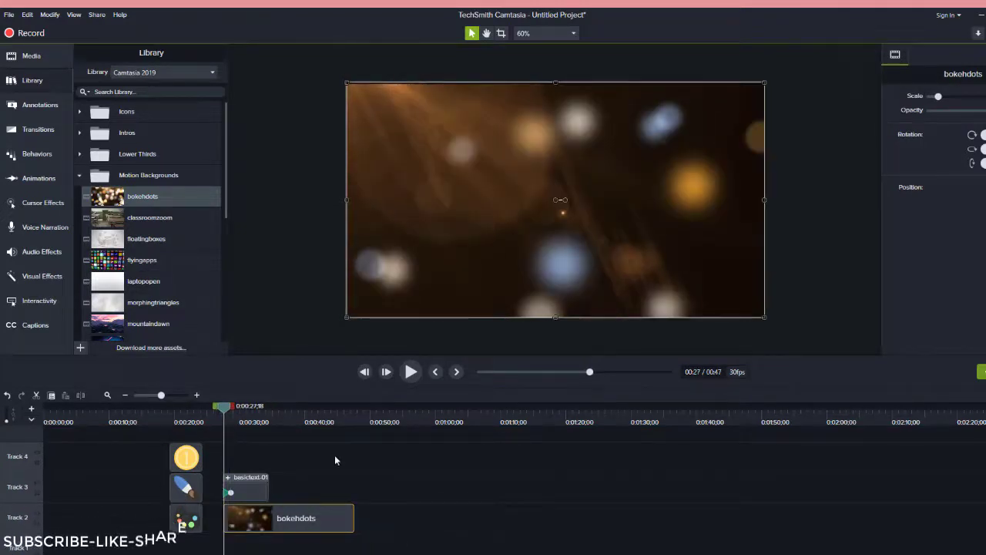
key("space")
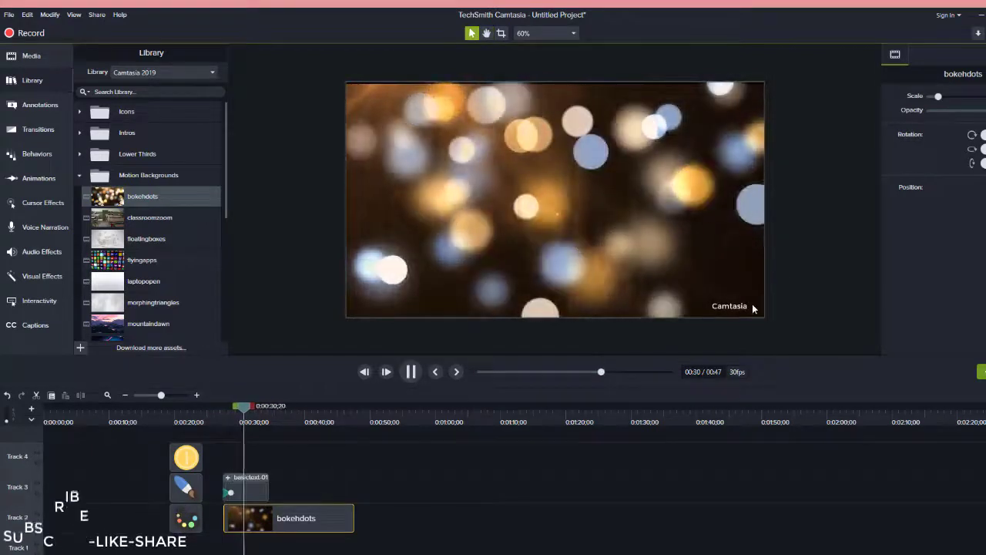
left_click(610, 154)
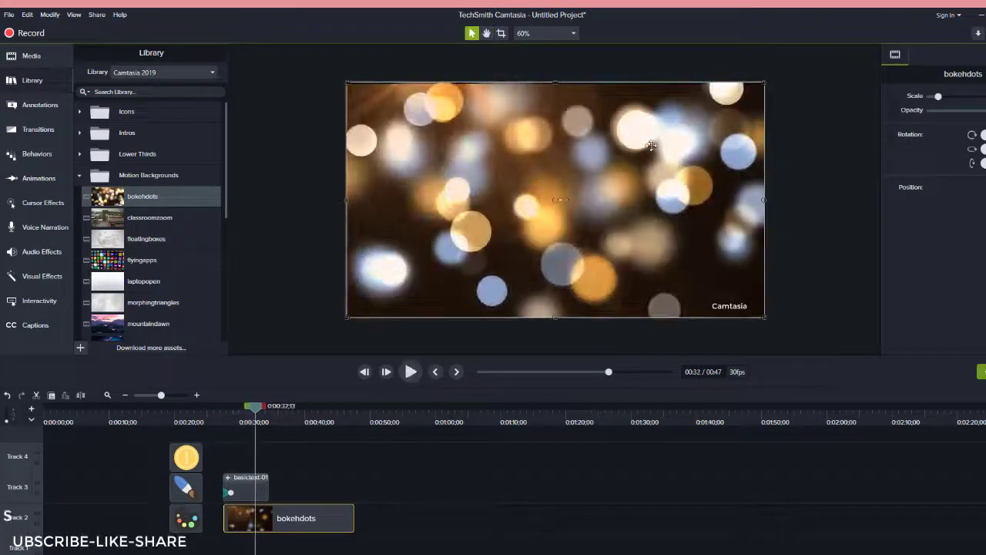
key("space")
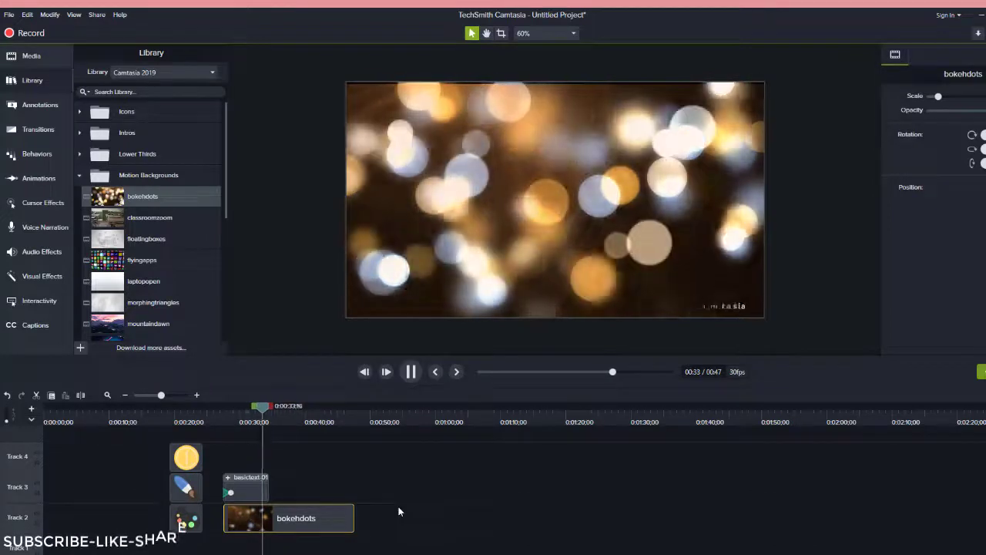
key("space")
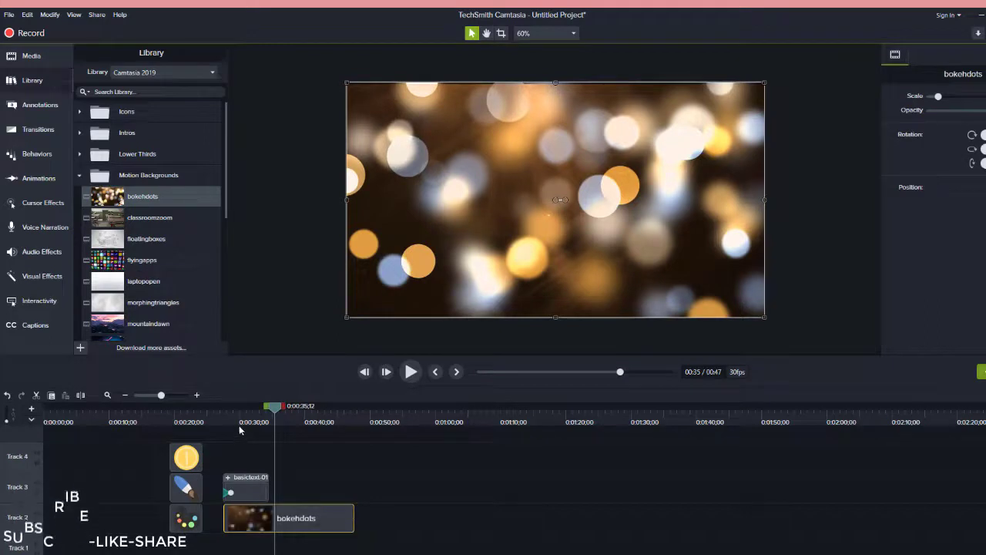
key("space")
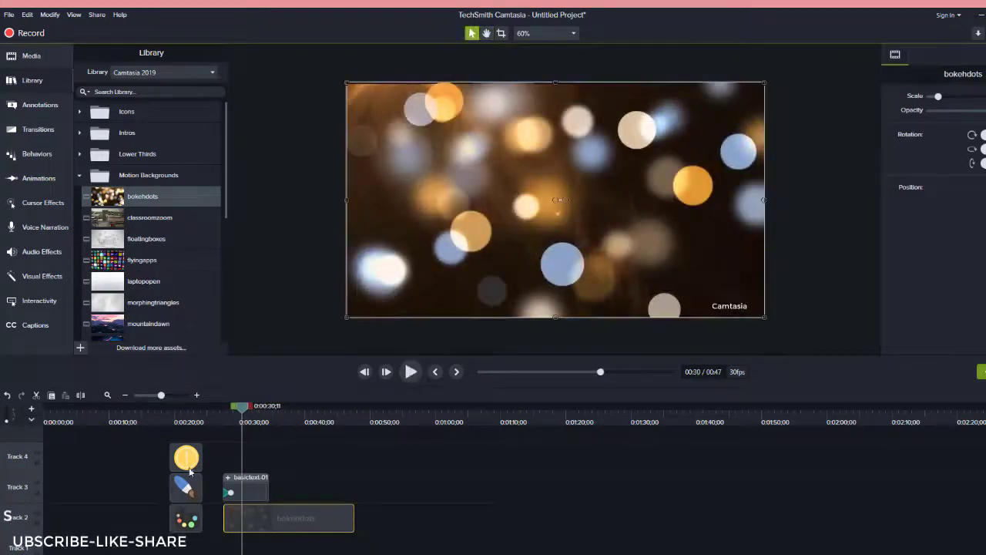
key("space")
Move the paintbrush clip to start around 0:35 and preview it from there
mouse_move(183, 498)
left_mouse_down()
mouse_move(269, 459)
mouse_move(282, 493)
left_mouse_up()
left_click(275, 416)
key("space")
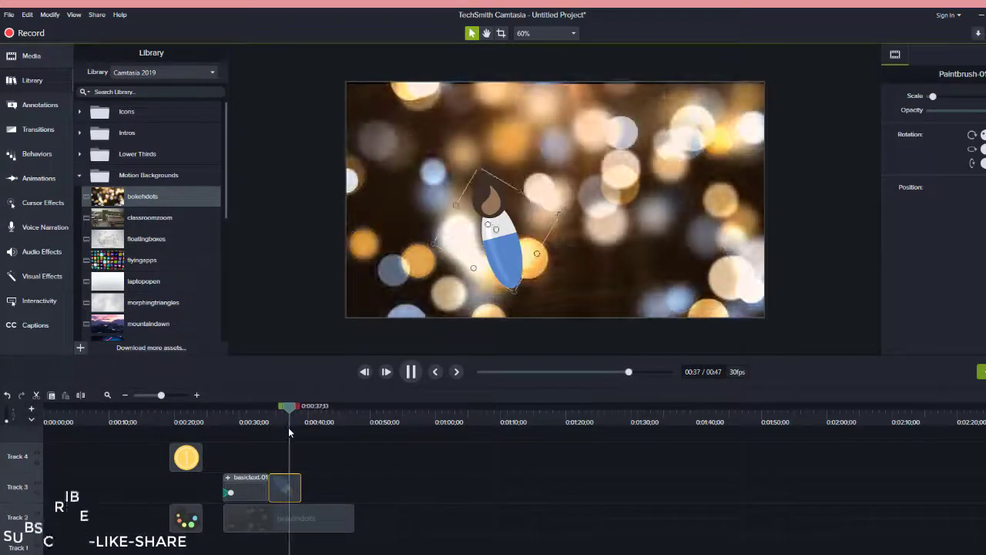
left_click(79, 176)
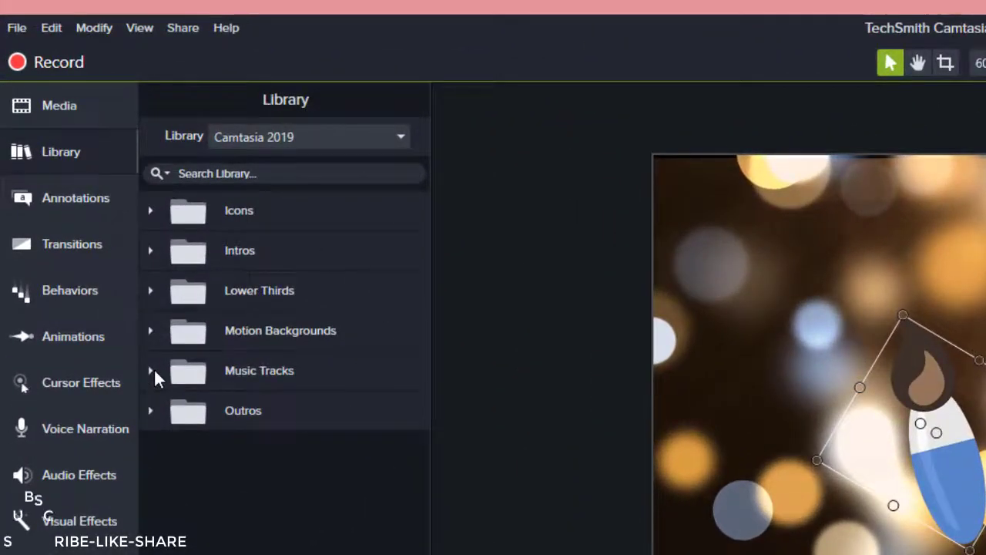
Add the asimpleway music to Track 1, aligned to start with the text clip near 0:27;15
left_click(81, 195)
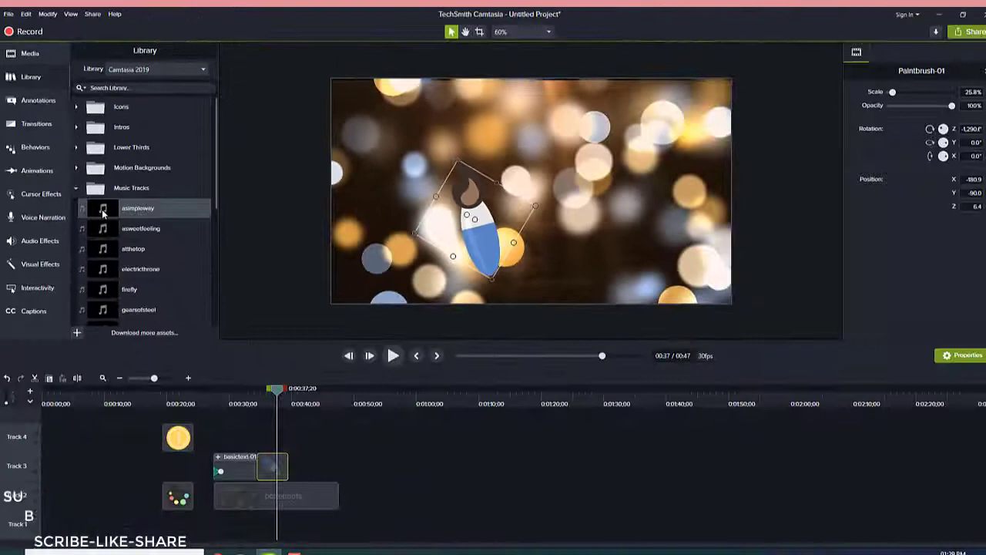
left_click_drag(102, 209, 264, 531)
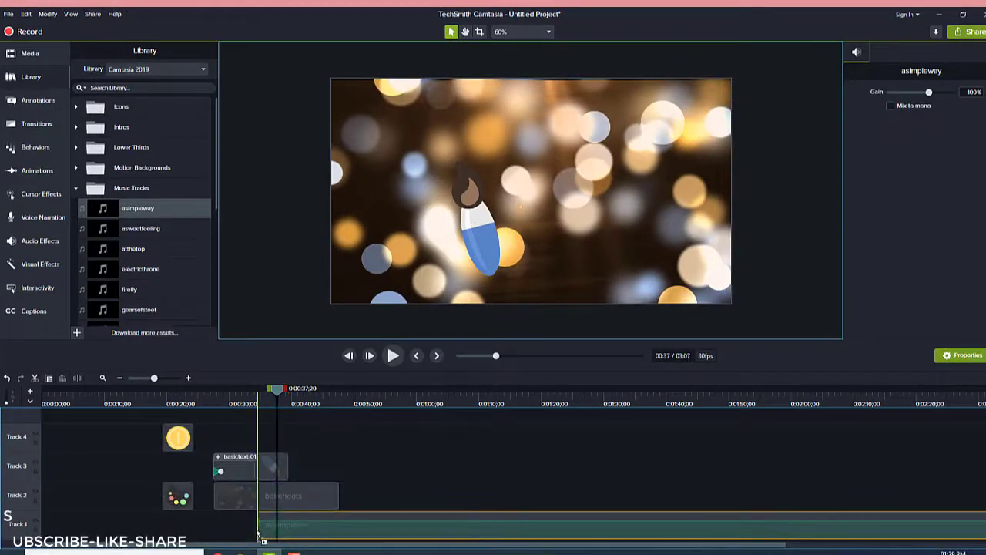
left_click_drag(315, 508, 260, 433)
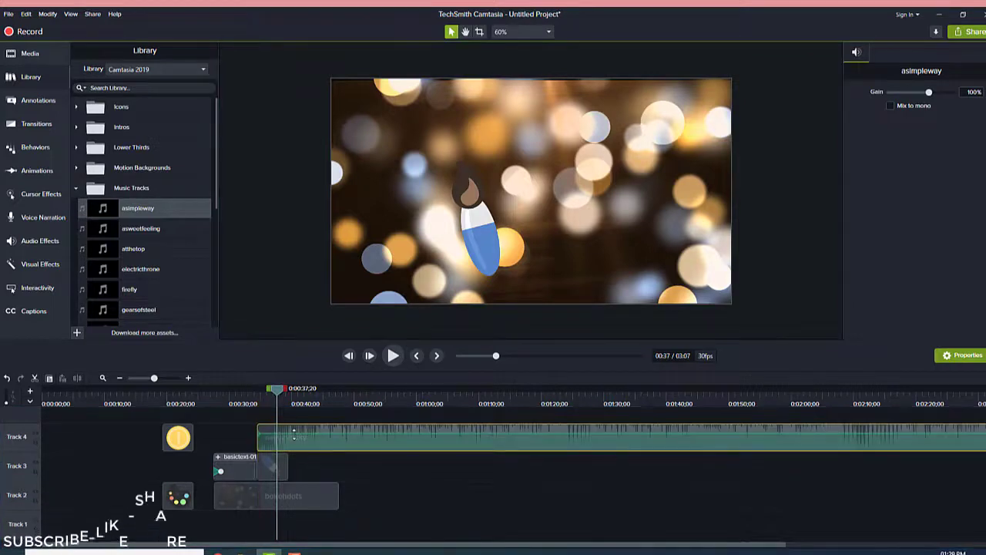
key("ctrl+z")
left_click_drag(283, 534, 249, 534)
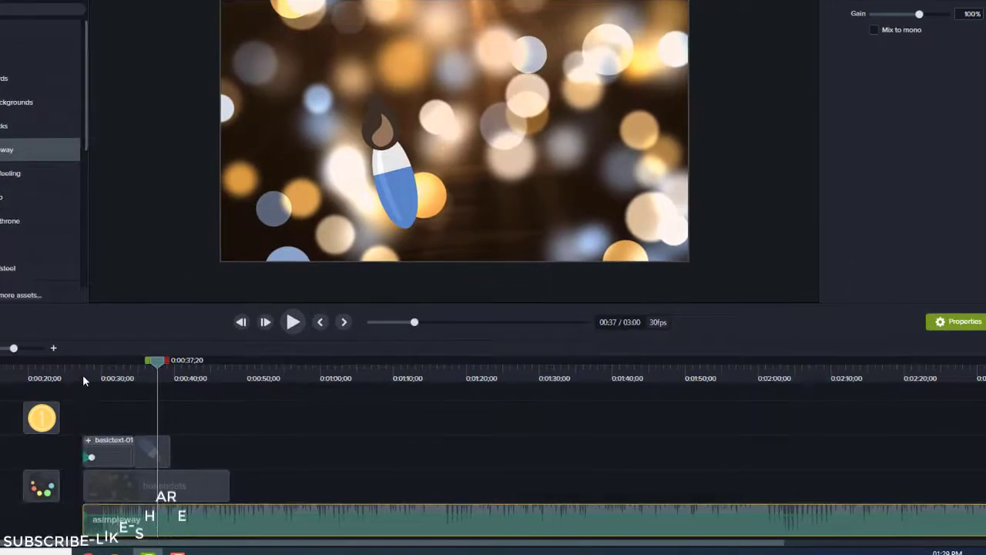
left_click(82, 374)
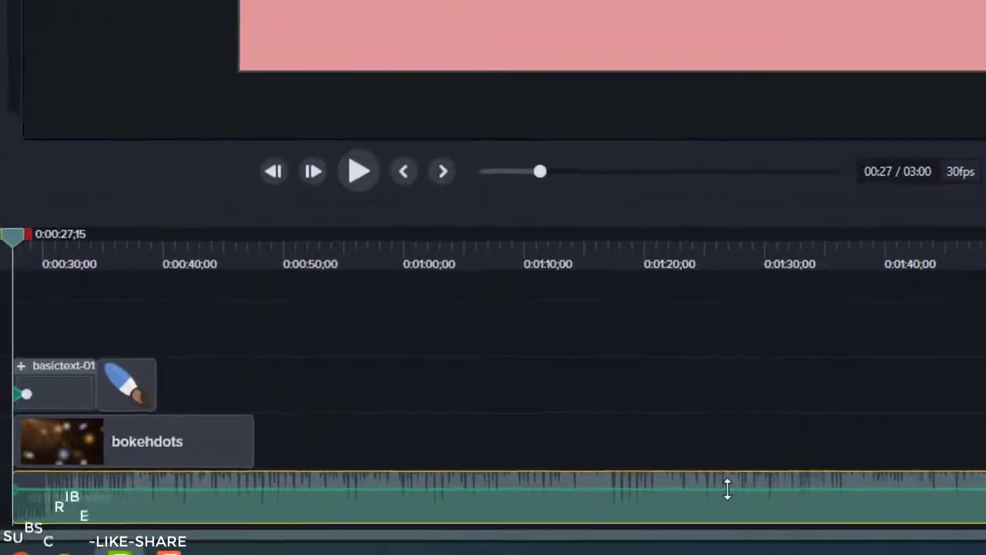
Adjust the asimpleway music volume, then enter 100 in the Gain field
mouse_move(716, 489)
left_mouse_down()
mouse_move(703, 516)
mouse_move(703, 493)
left_mouse_up()
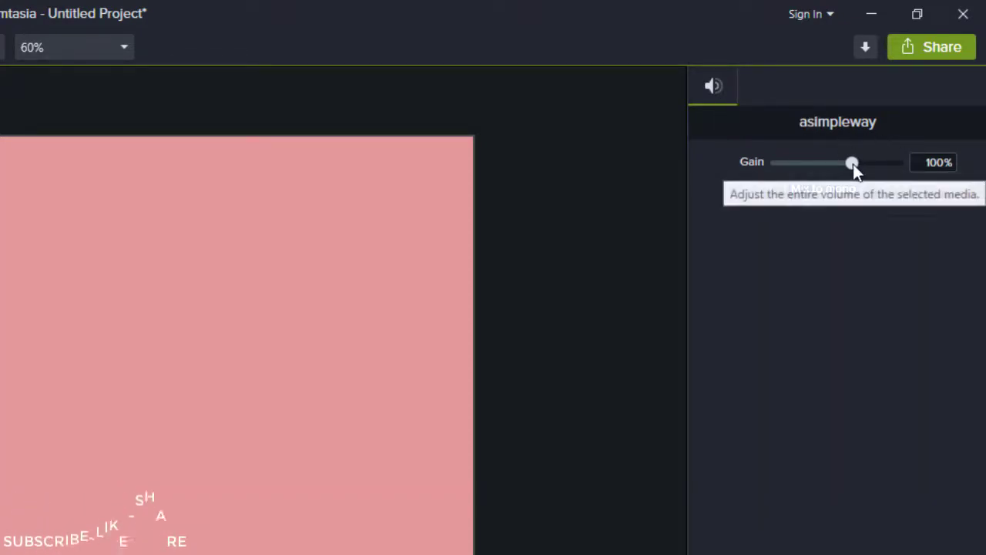
left_click_drag(853, 164, 827, 176)
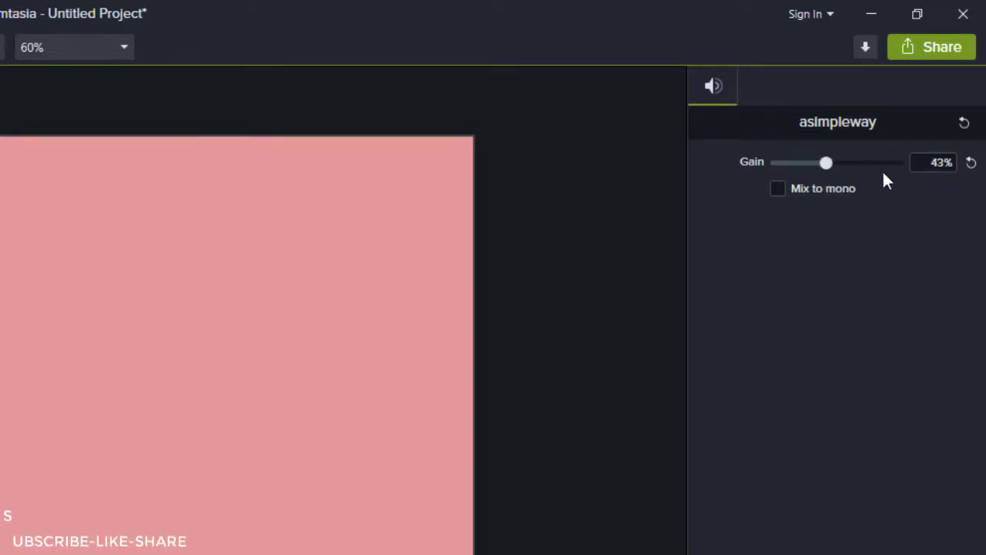
double_click(938, 163)
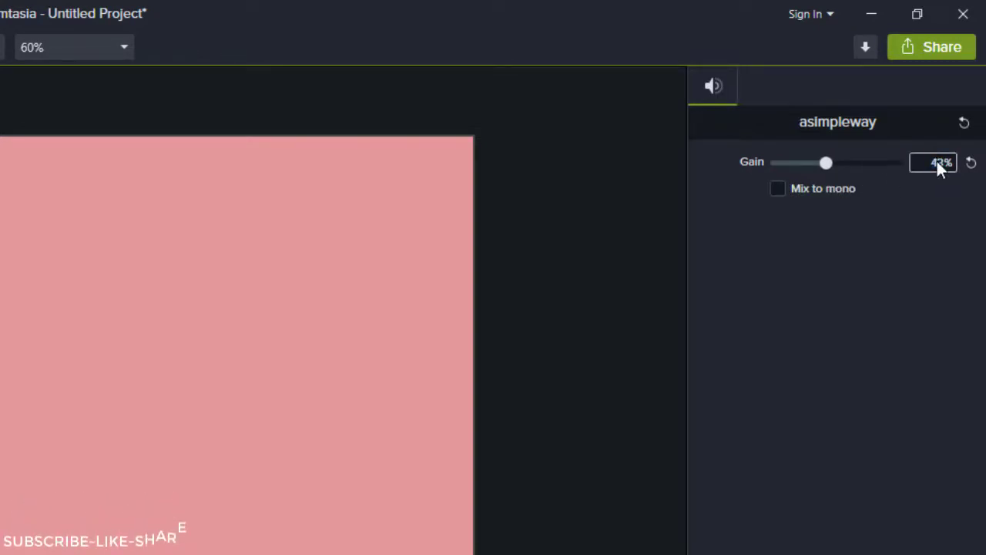
type("410")
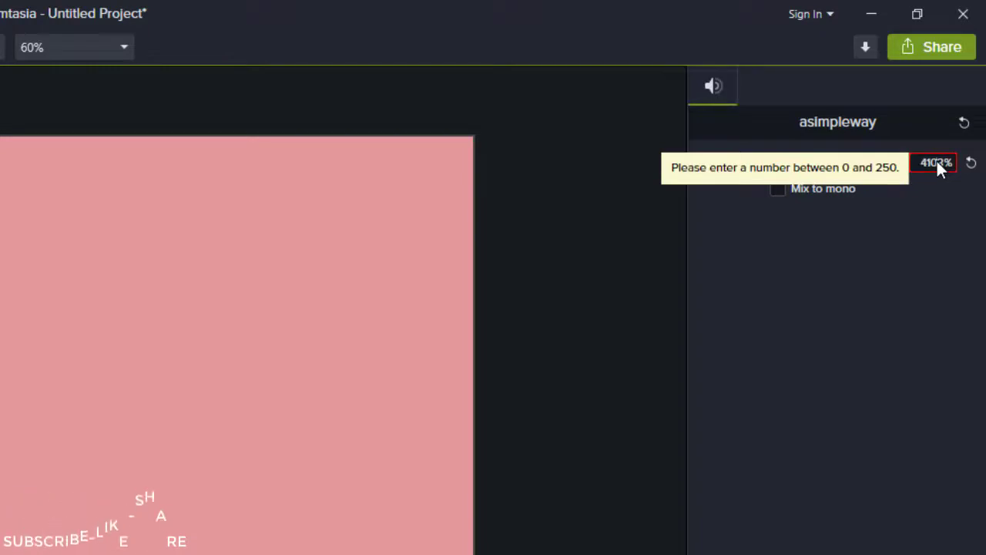
key("BackSpace")
key("BackSpace")
key("BackSpace")
key("BackSpace")
key("BackSpace")
type("1")
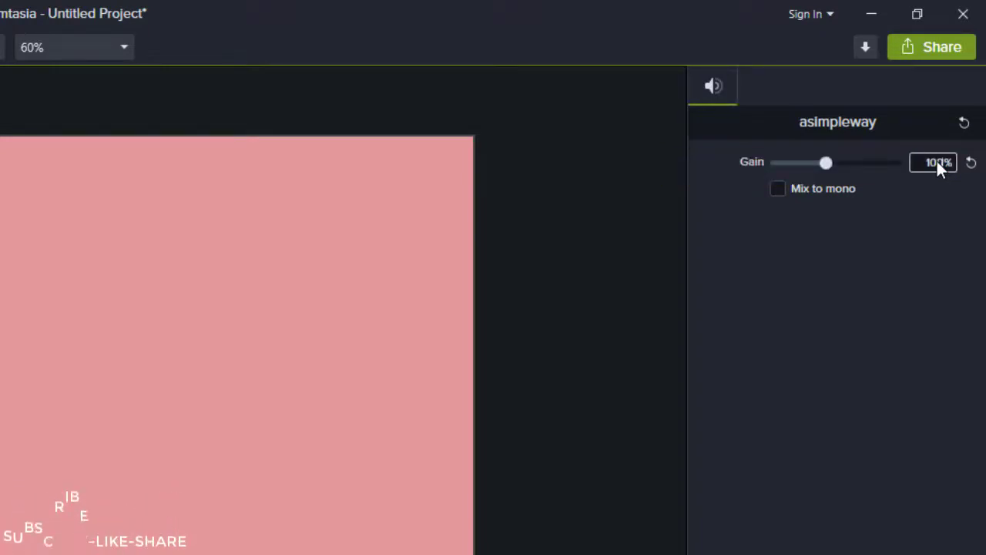
key("Return")
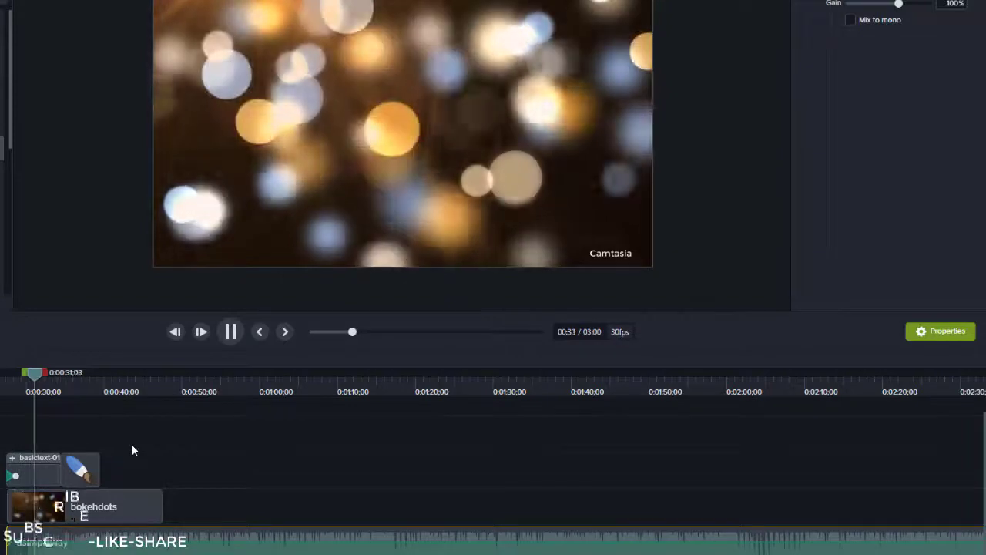
Place Simple Bright Outro 5 from the Outros folder after the bokehdots clip and preview it
key("space")
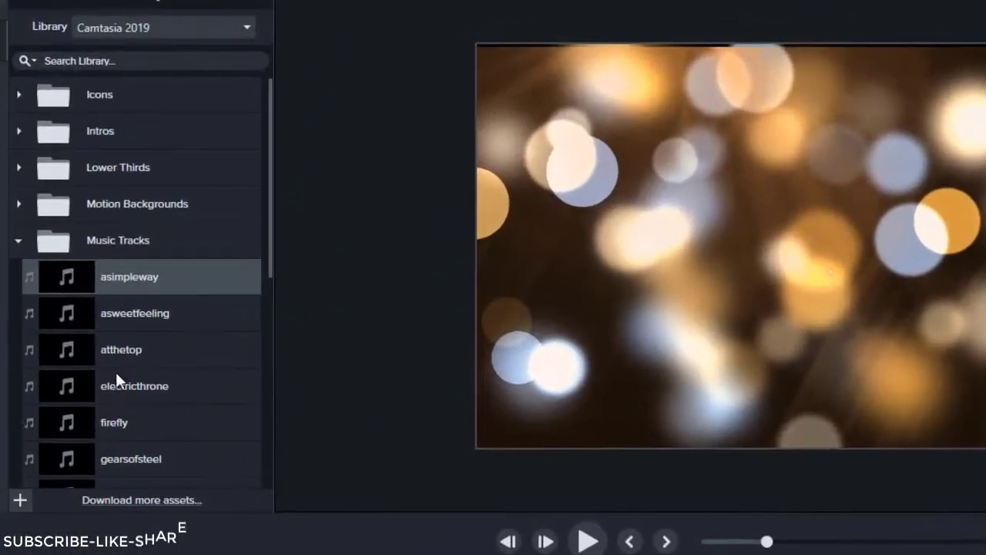
scroll(135, 361, "down", 3)
scroll(94, 319, "up", 3)
left_click(22, 239)
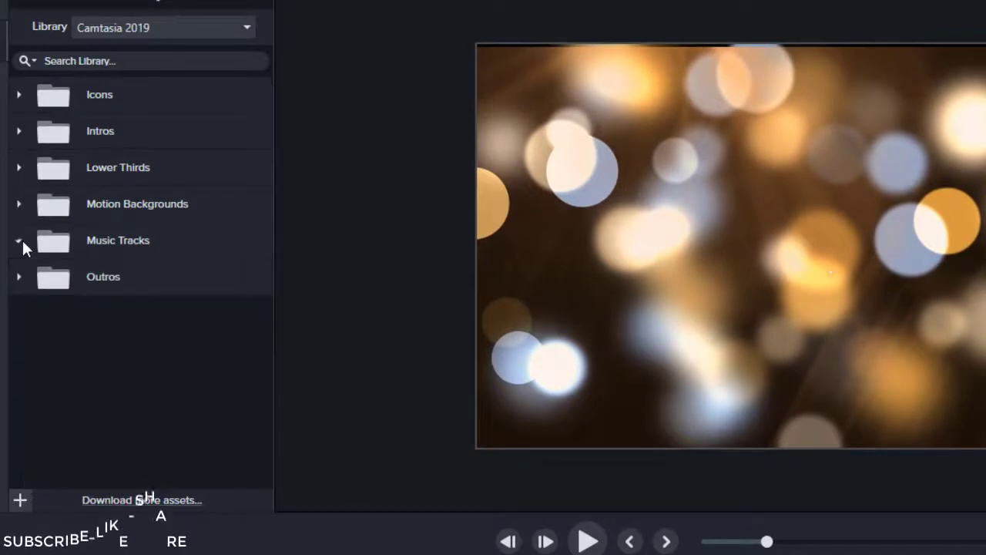
left_click(19, 276)
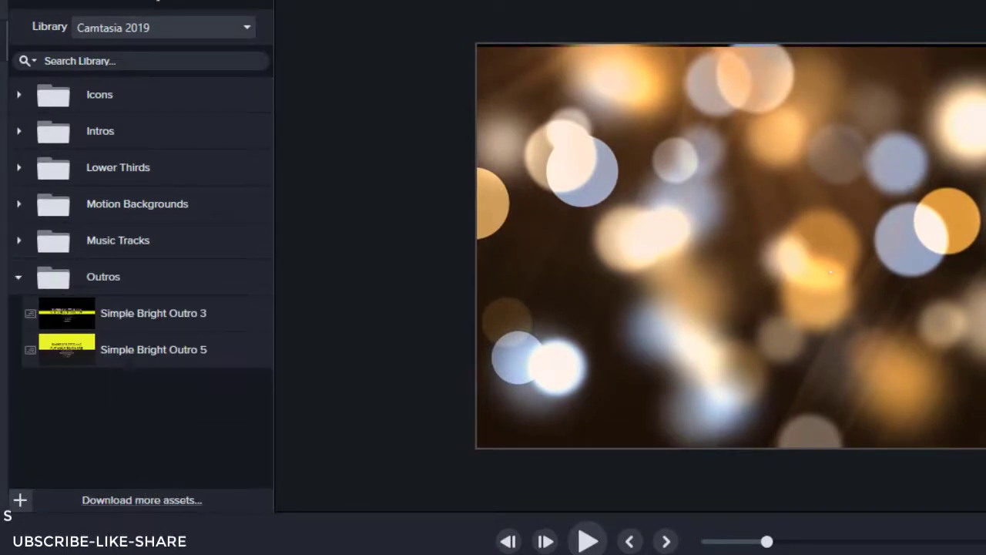
left_click(64, 350)
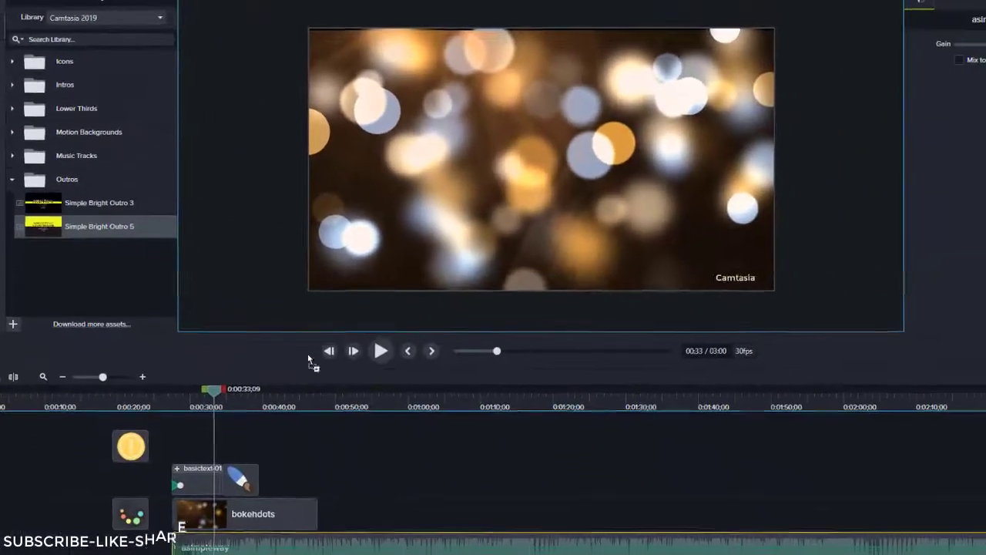
left_click_drag(344, 481, 344, 515)
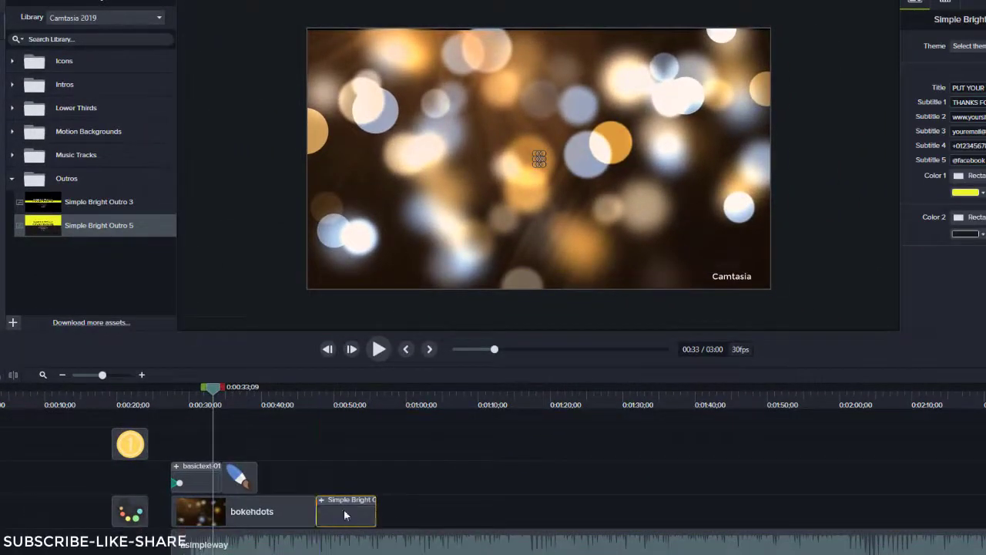
left_click(316, 400)
key("space")
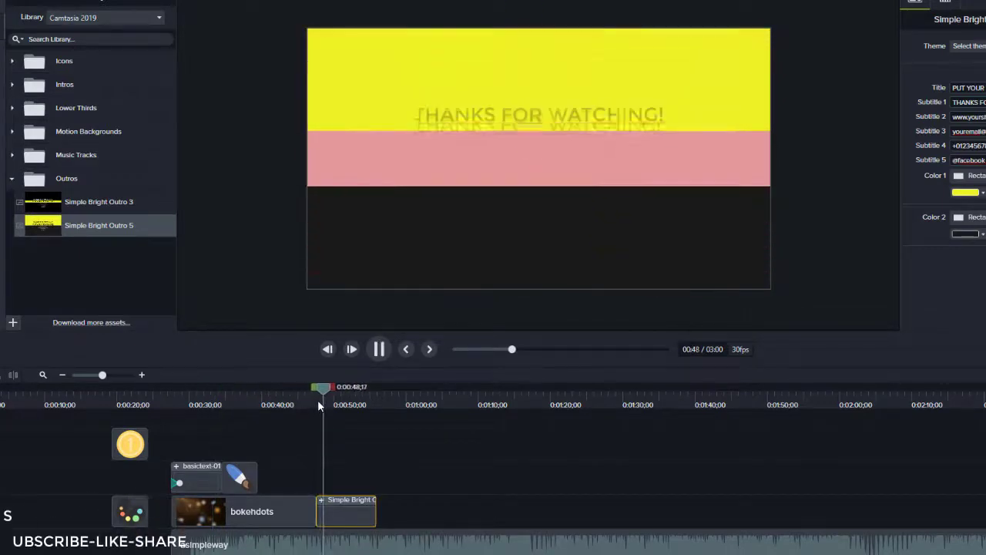
key("space")
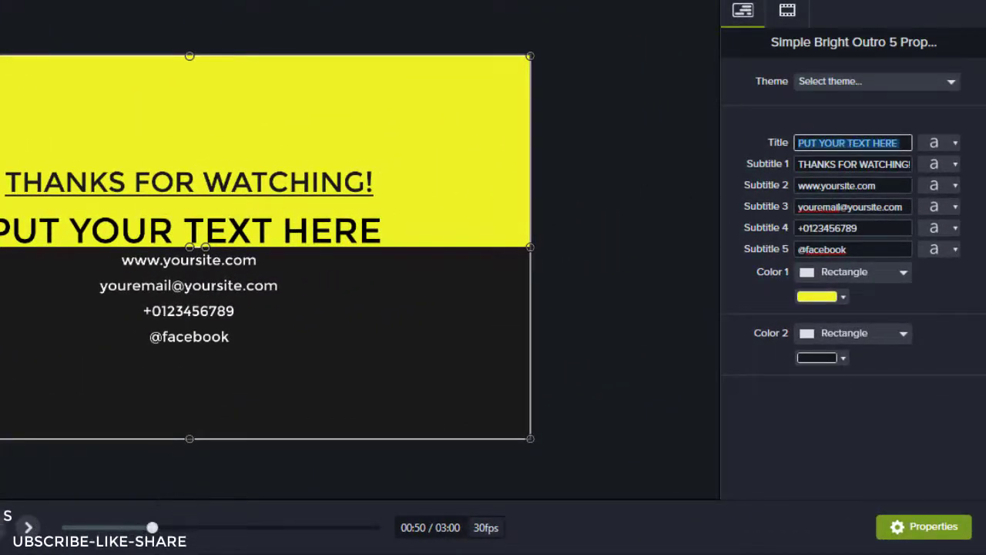
Bring up the font settings for the outro's Subtitle 5 text
key("Tab")
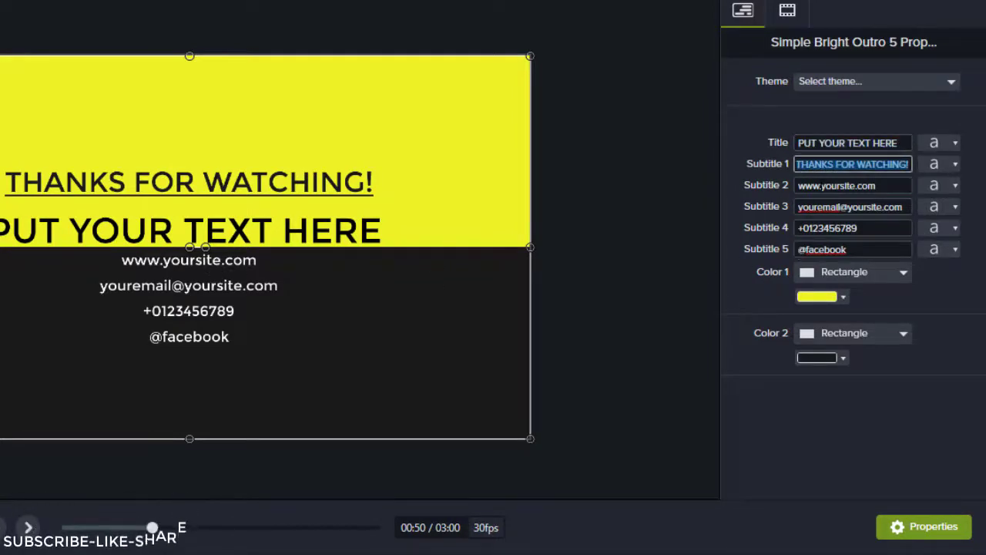
key("Tab")
key("Tab")
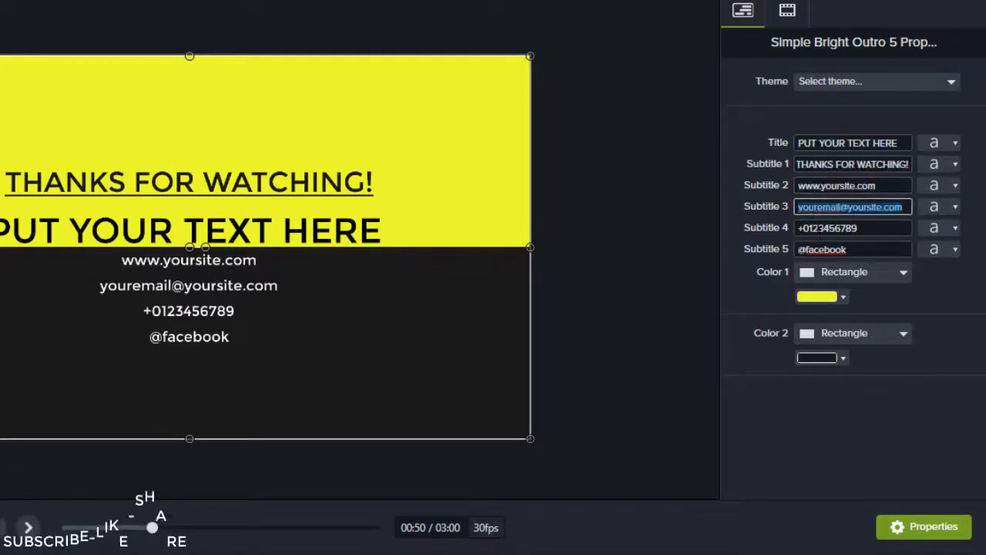
key("Tab")
key("Tab")
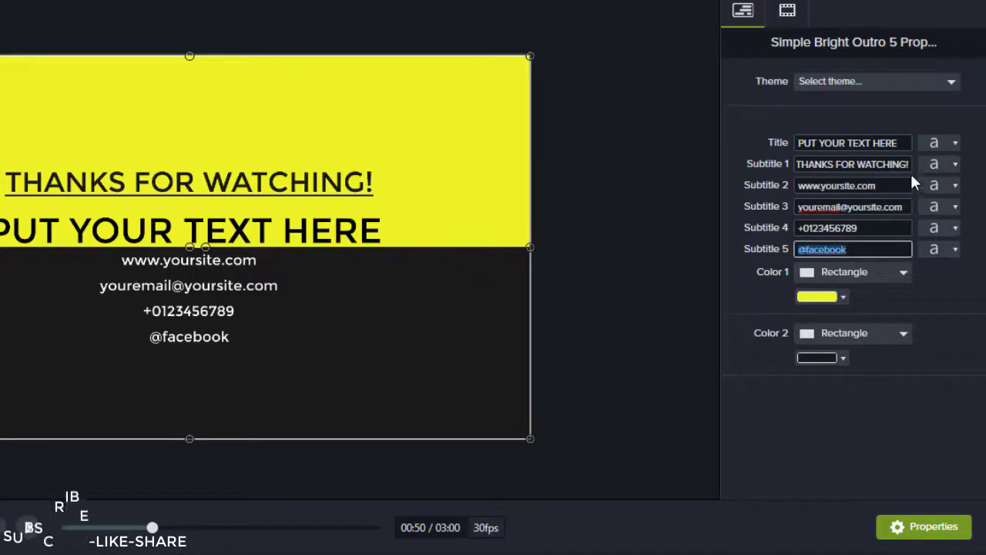
left_click(946, 247)
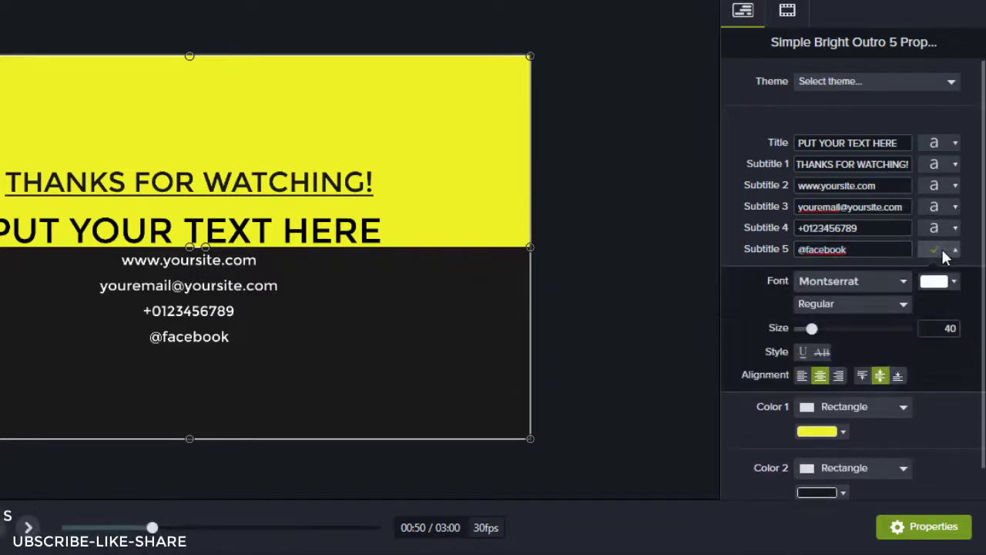